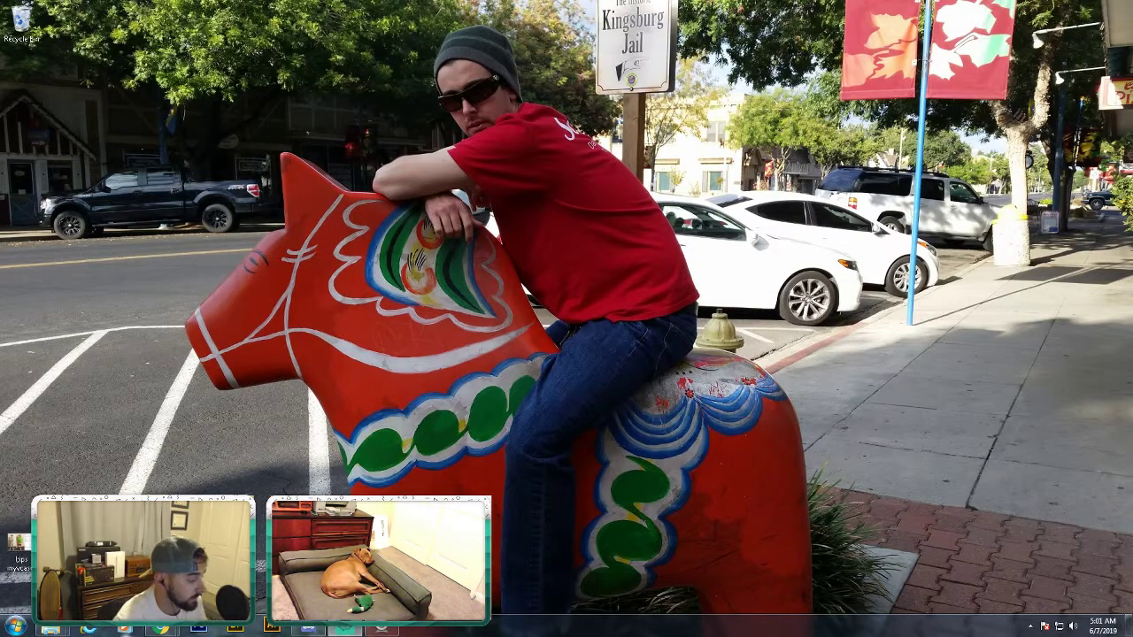
# - Show the 80 images in the Fall > Week 10 folder of the image library
pyautogui.click(161, 630)
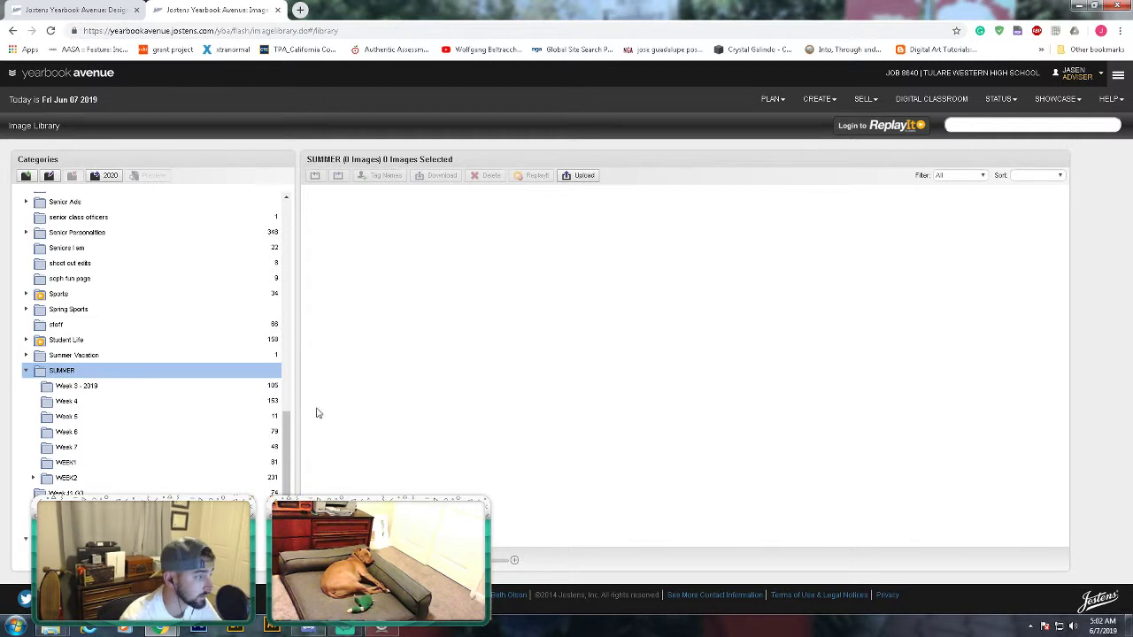
pyautogui.scroll(15, 185, 434)
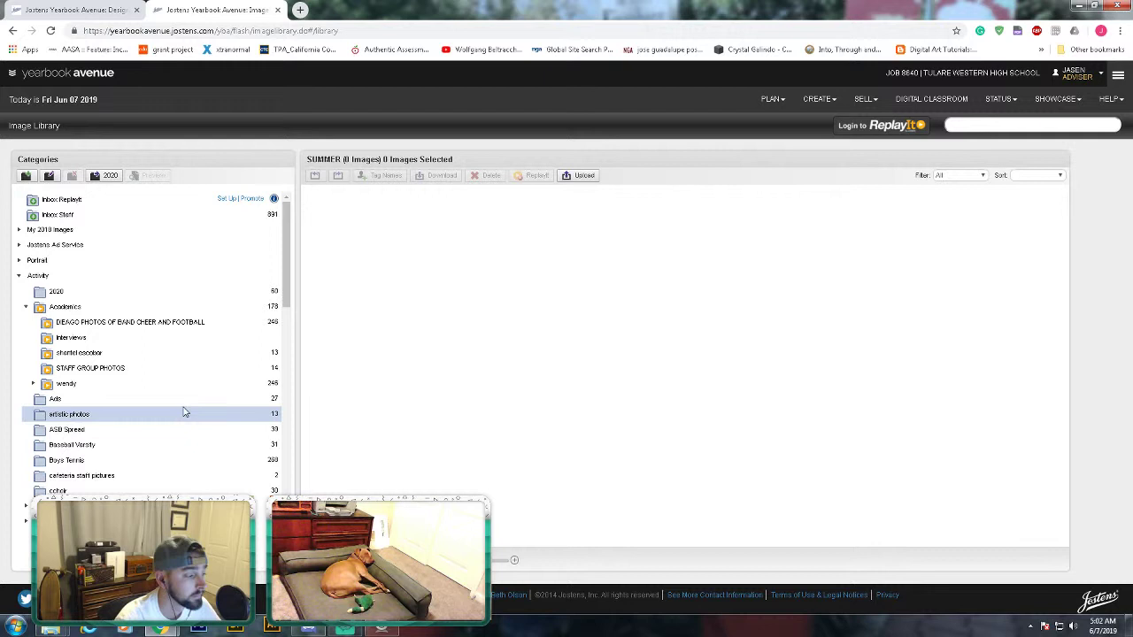
pyautogui.scroll(-5, 168, 313)
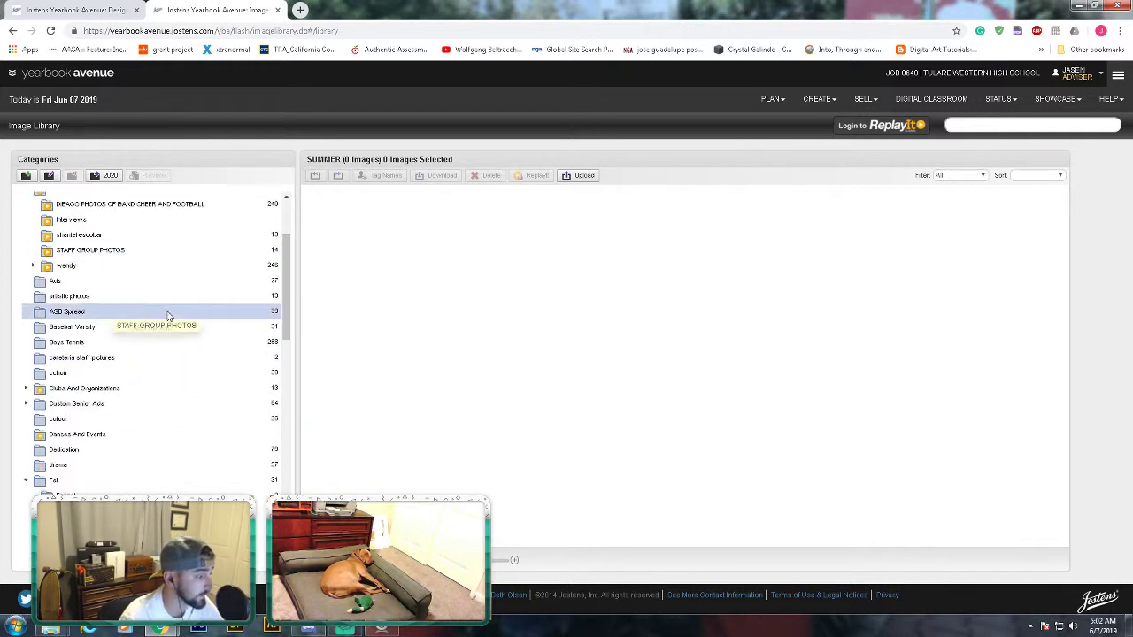
pyautogui.scroll(-1, 170, 316)
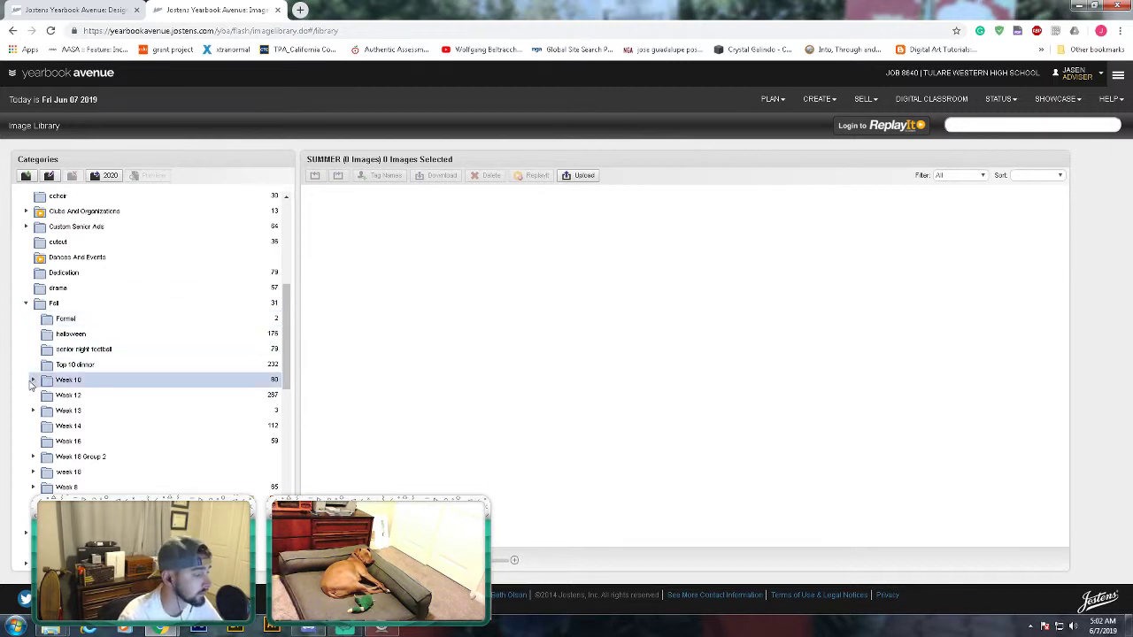
pyautogui.click(33, 381)
# - Collapse Week 10 and list the 81 photos in the SUMMER > WEEK1 folder
pyautogui.click(33, 382)
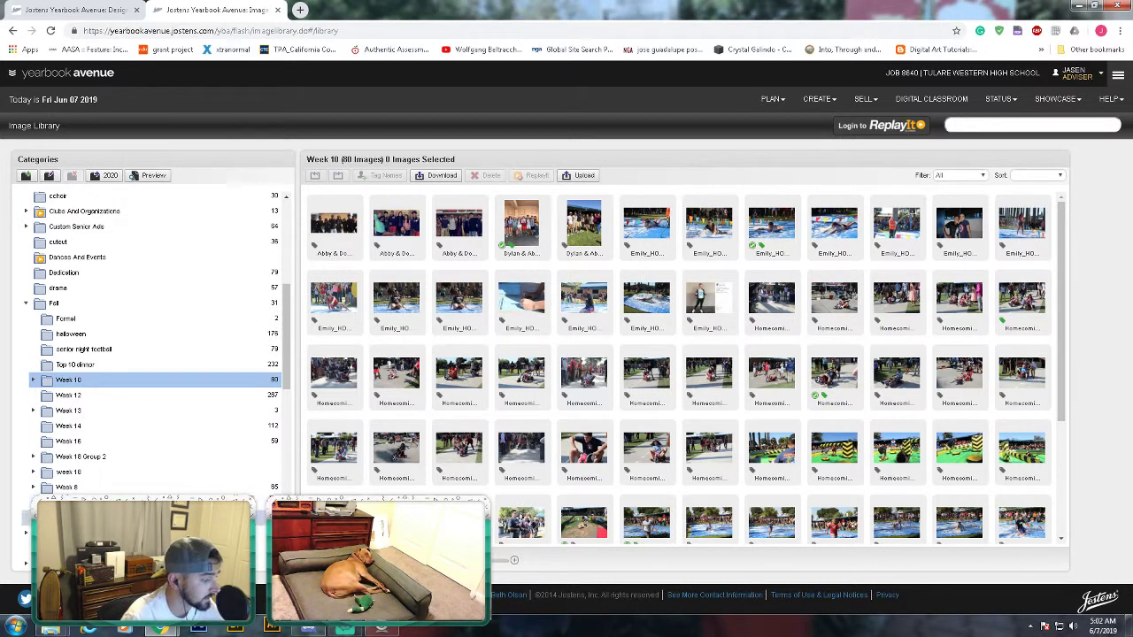
pyautogui.scroll(-3, 106, 456)
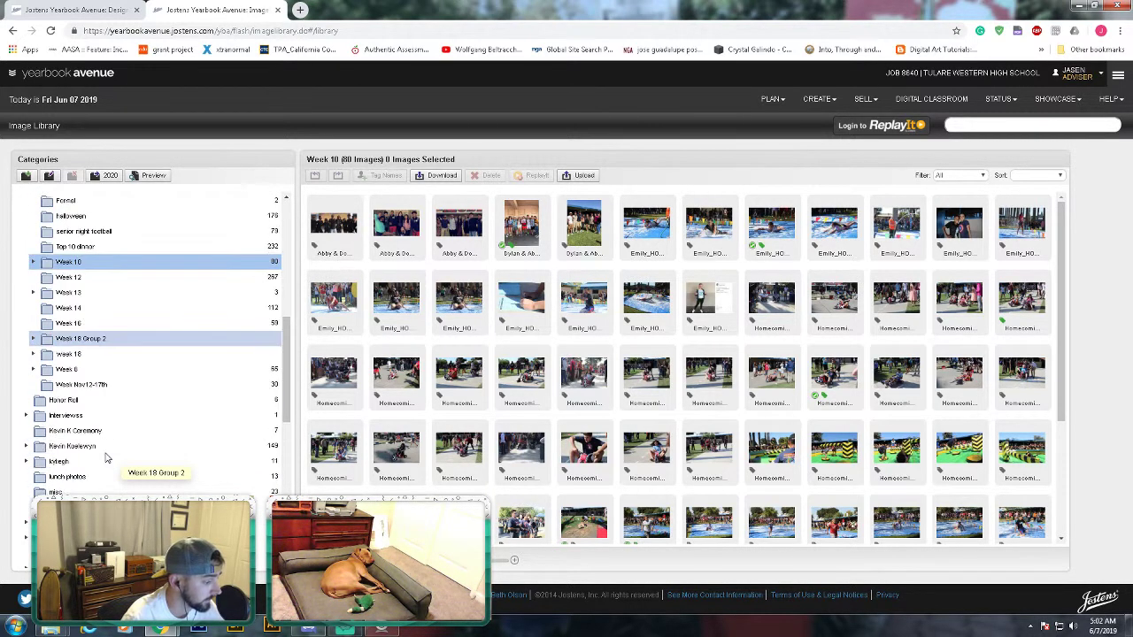
pyautogui.scroll(-3, 156, 352)
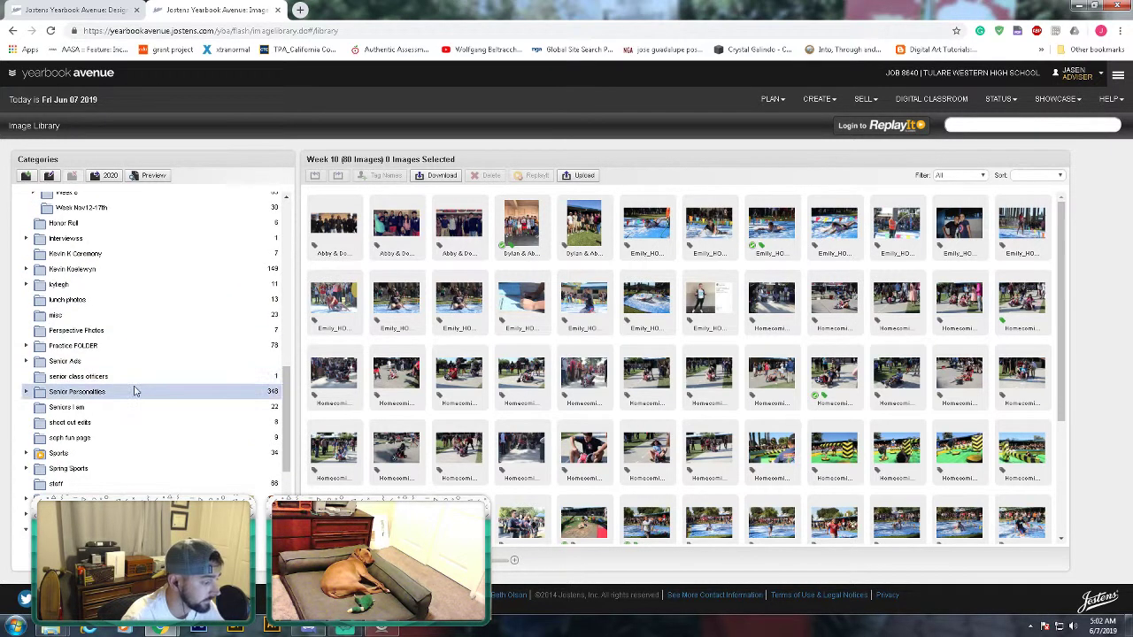
pyautogui.scroll(-4, 79, 416)
pyautogui.scroll(-3, 71, 449)
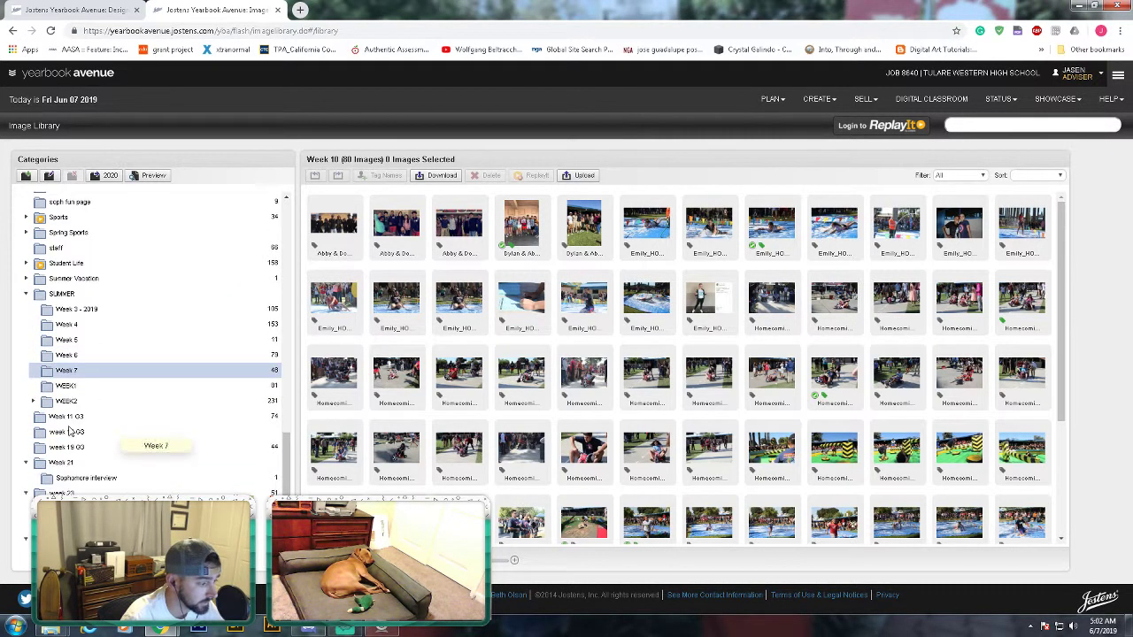
pyautogui.click(73, 390)
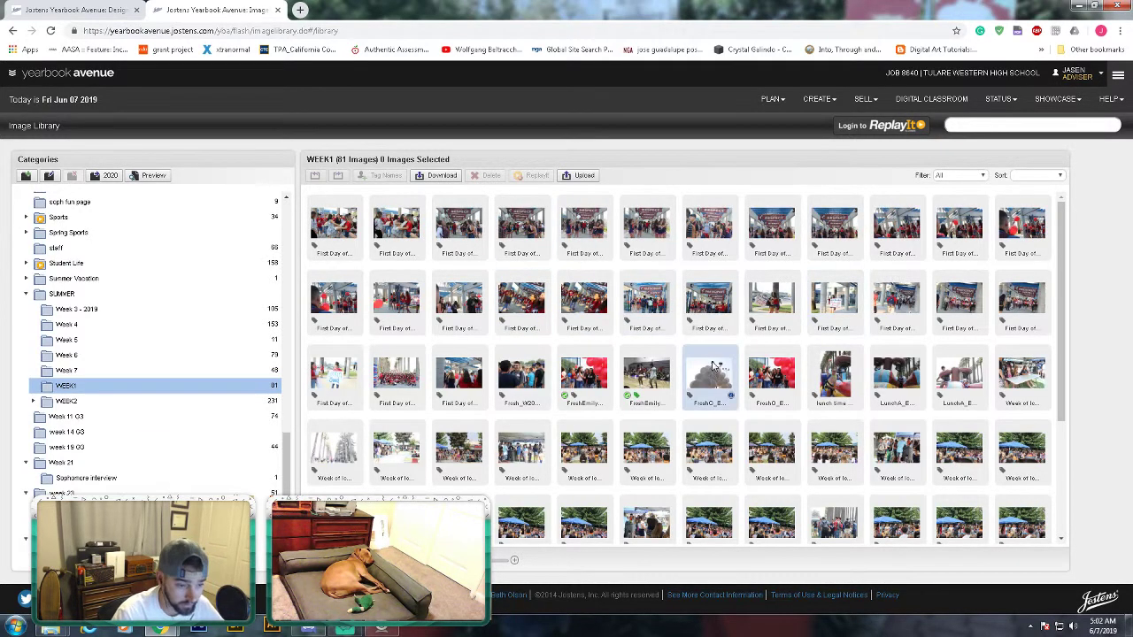
pyautogui.scroll(-2, 717, 372)
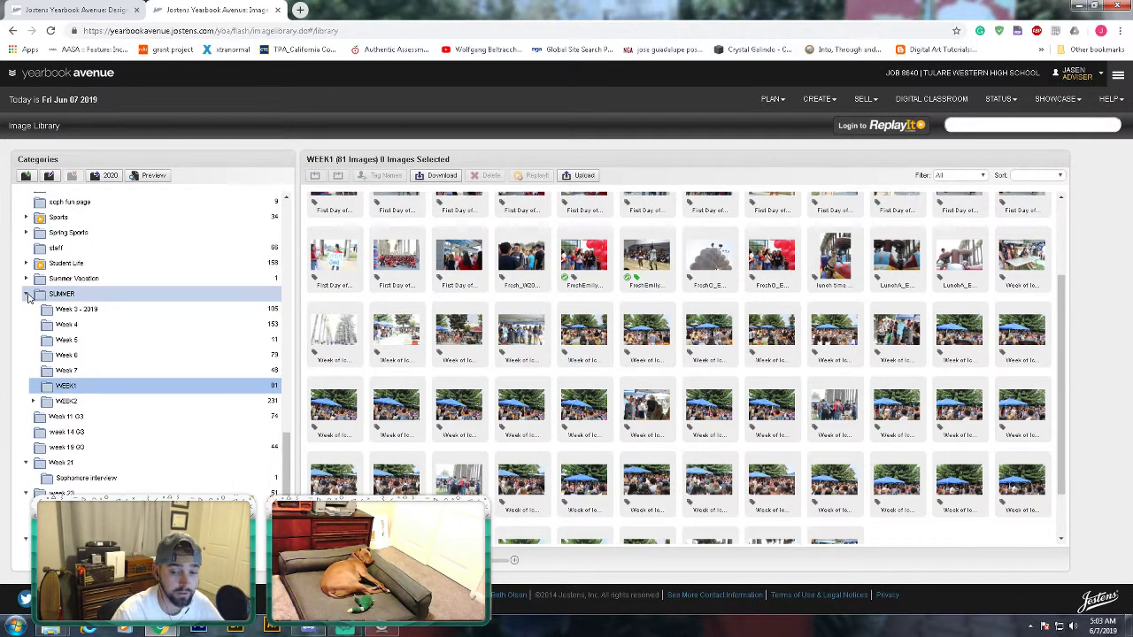
# - Collapse SUMMER, then expand and browse the staff member's 246-image folder and its subfolder
pyautogui.click(27, 297)
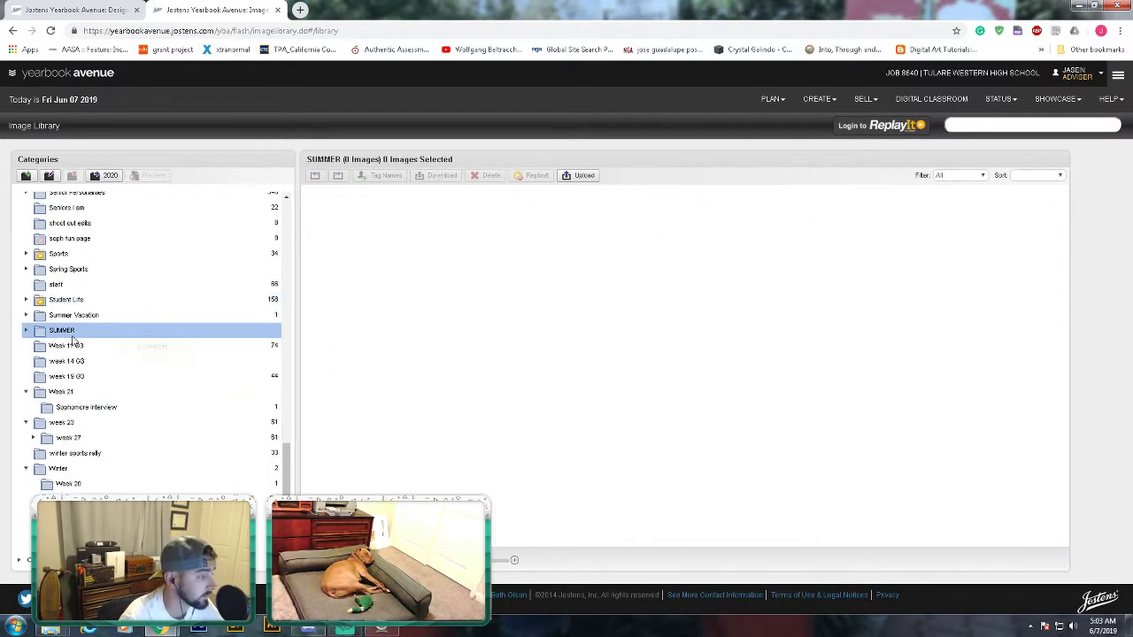
pyautogui.scroll(10, 129, 354)
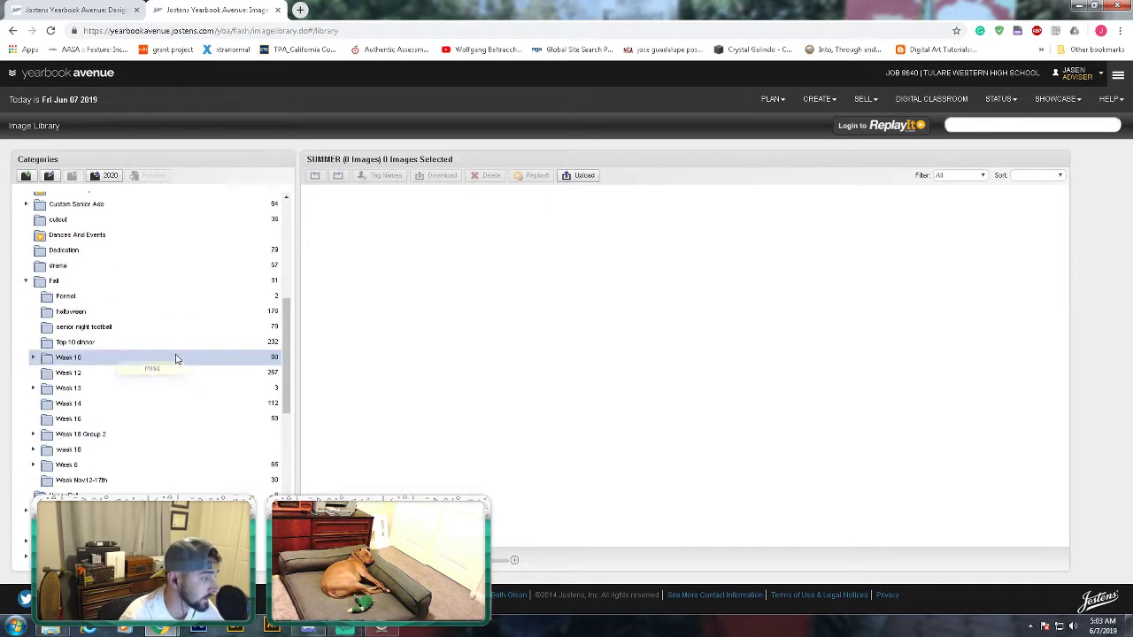
pyautogui.scroll(4, 196, 379)
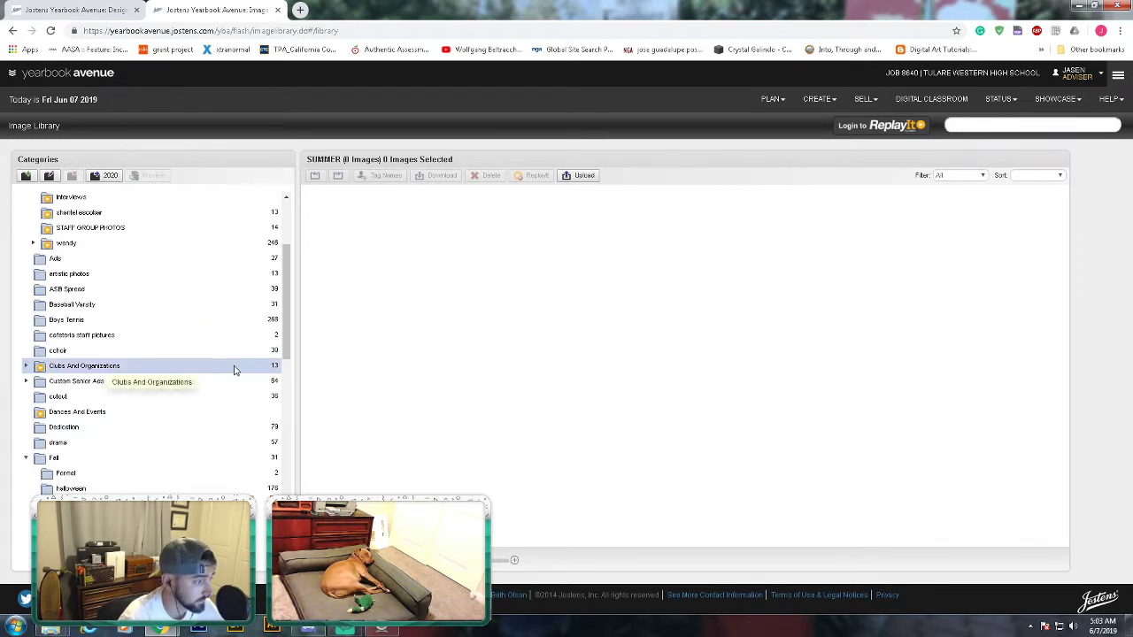
pyautogui.click(60, 252)
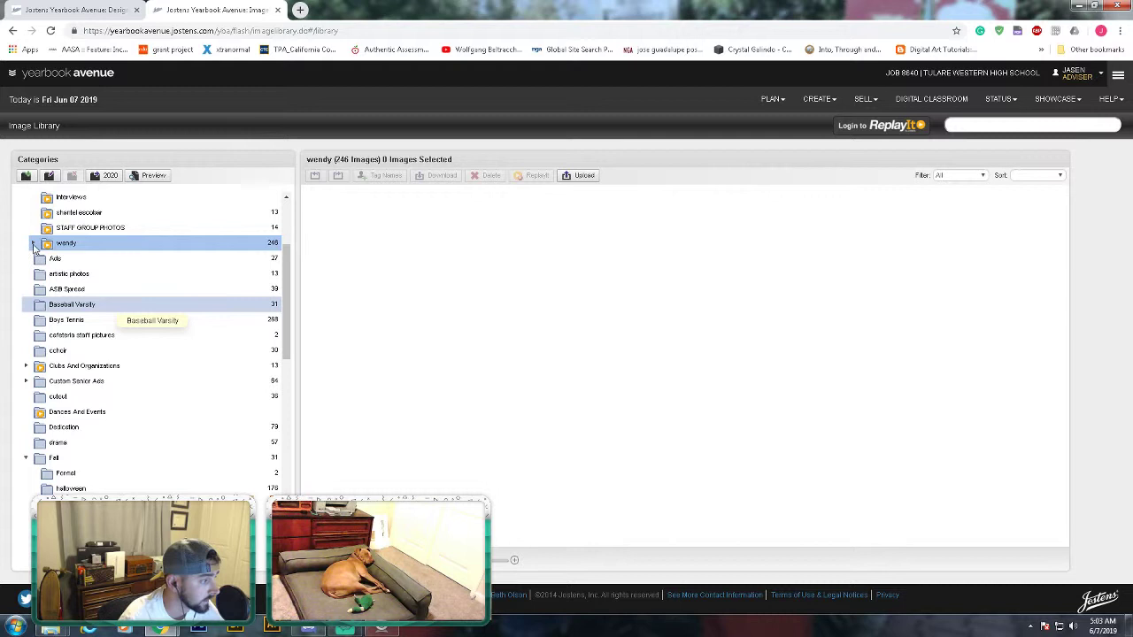
pyautogui.click(34, 245)
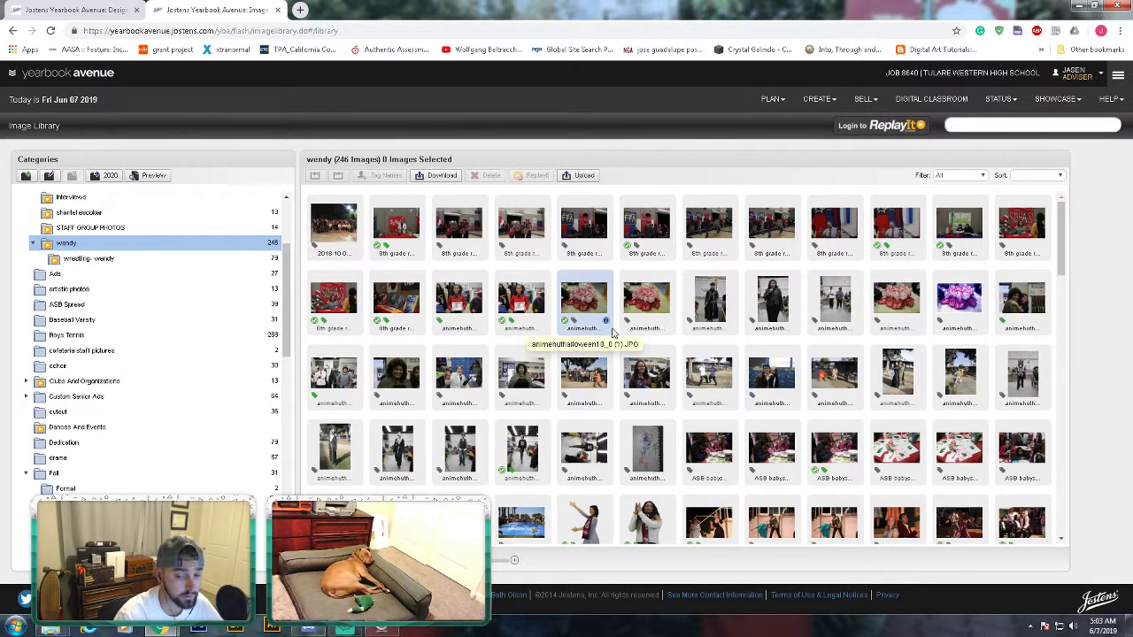
pyautogui.scroll(-5, 778, 389)
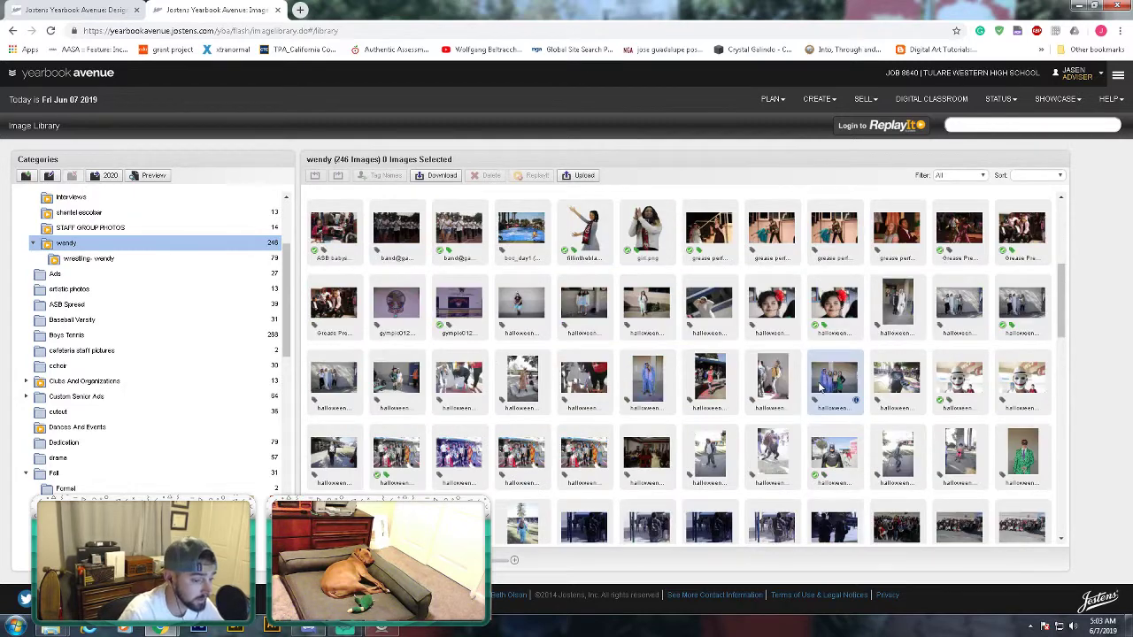
pyautogui.scroll(-2, 810, 400)
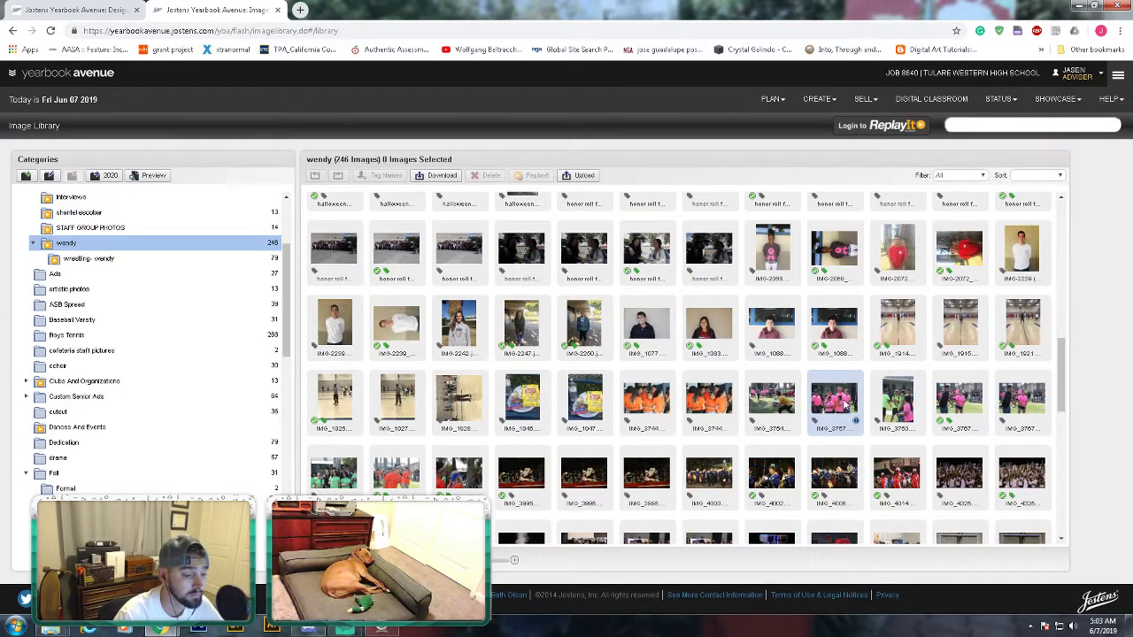
pyautogui.scroll(-1, 846, 403)
pyautogui.scroll(-3, 823, 407)
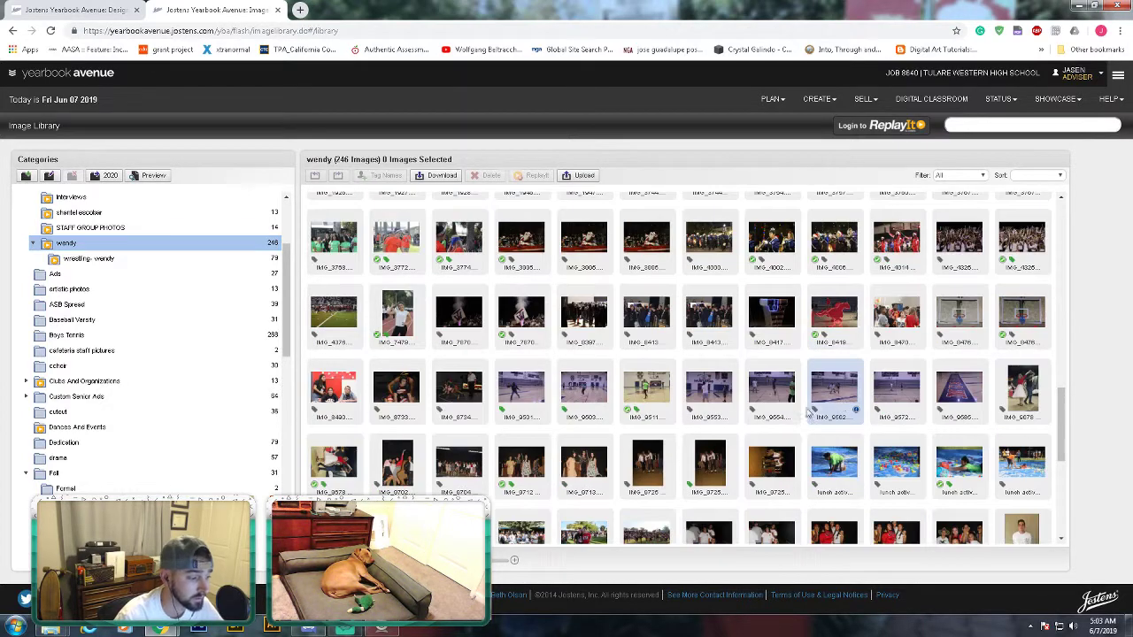
pyautogui.scroll(-3, 795, 416)
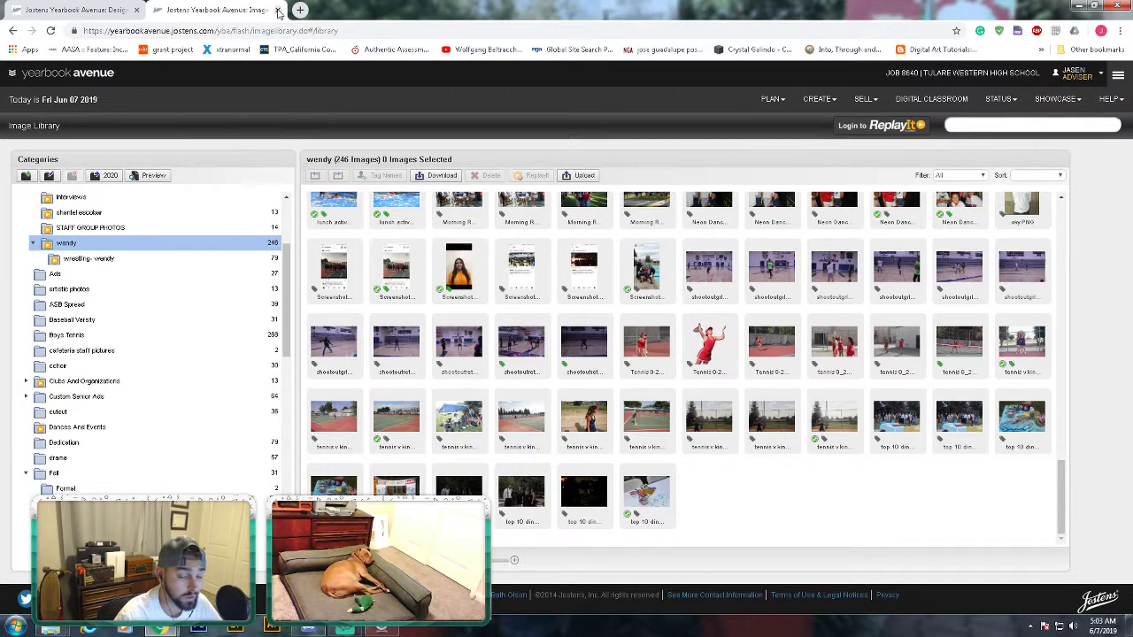
# - Place dog photos in the large top, tall right-hand and middle frames of page 251
pyautogui.click(278, 11)
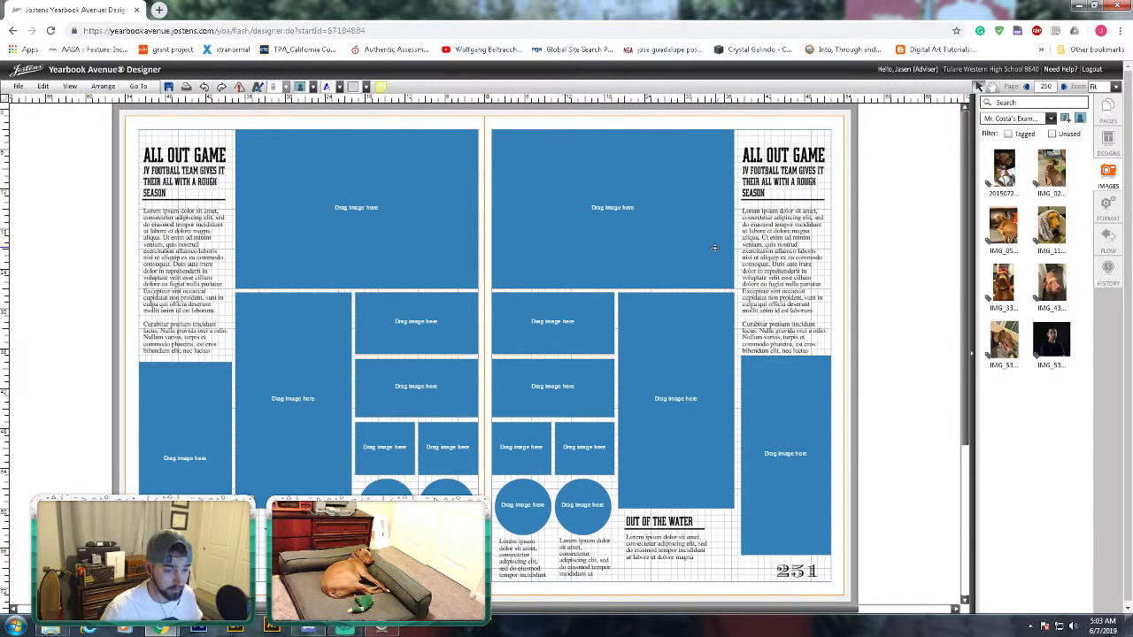
pyautogui.moveTo(1004, 168); pyautogui.dragTo(585, 244)
pyautogui.moveTo(1051, 168); pyautogui.dragTo(801, 389)
pyautogui.moveTo(1004, 226); pyautogui.dragTo(682, 394)
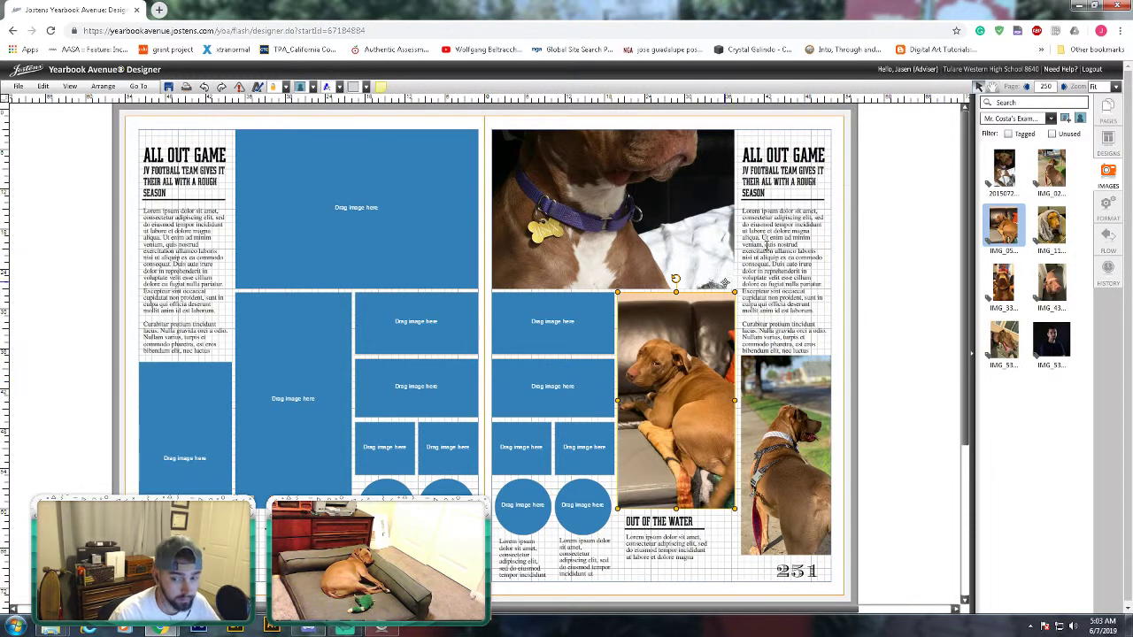
# - Crop the top photo to show the dog's face, then leave the designer page
pyautogui.doubleClick(612, 124)
pyautogui.moveTo(611, 124); pyautogui.dragTo(613, 303)
pyautogui.click(986, 348)
pyautogui.click(862, 331)
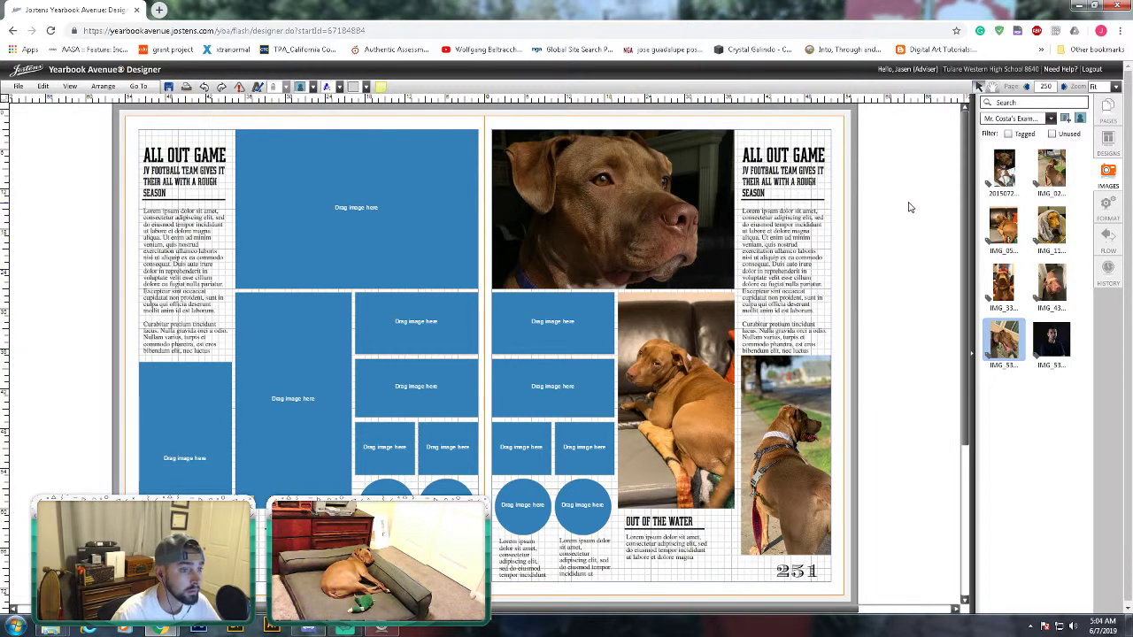
pyautogui.click(1091, 69)
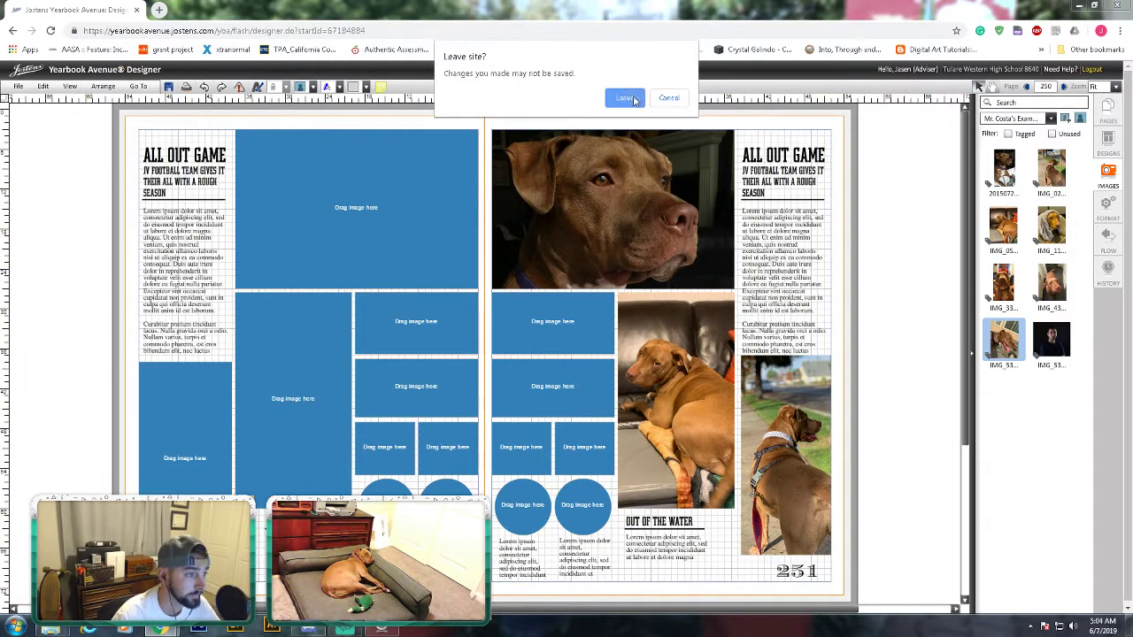
# - Leave without saving, go to the login page and choose the 2020 yearbook year
pyautogui.click(632, 99)
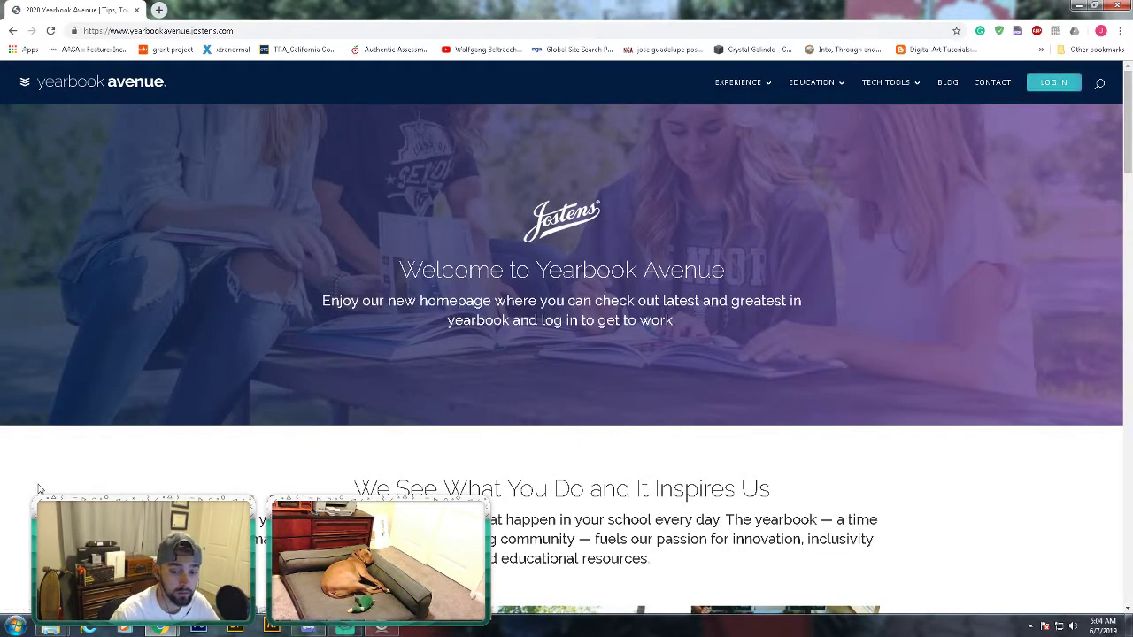
pyautogui.click(1051, 82)
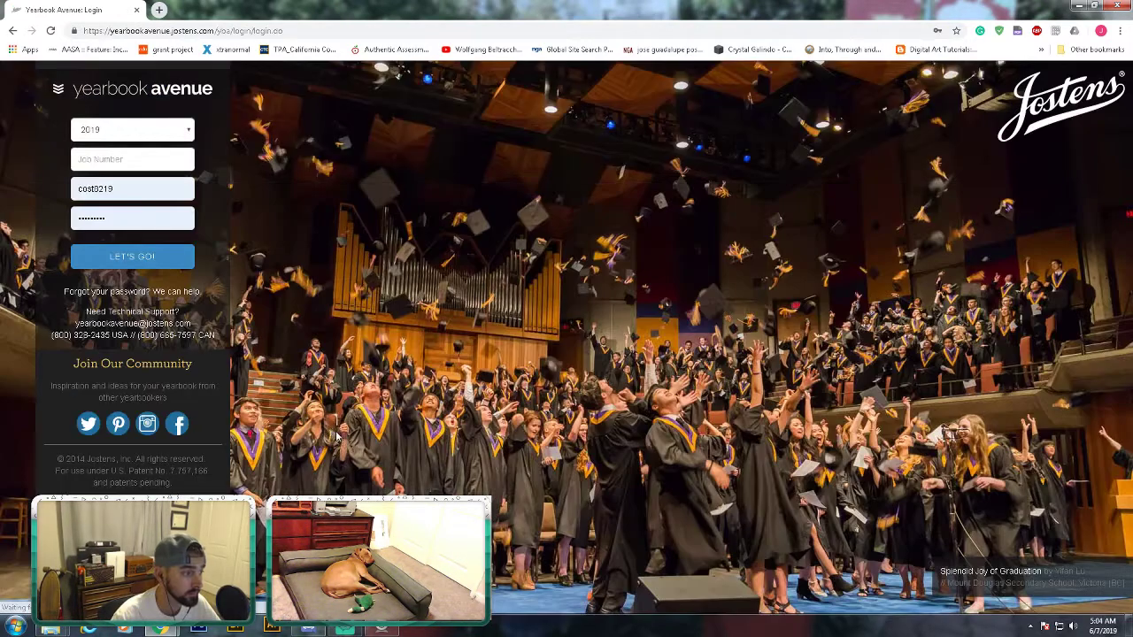
pyautogui.click(142, 129)
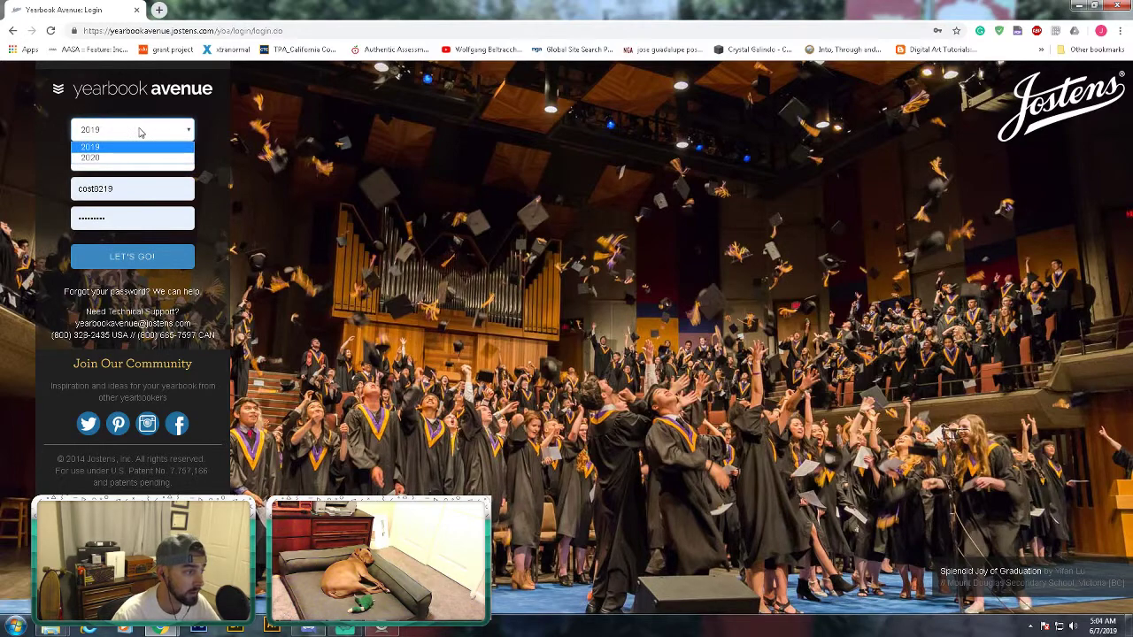
pyautogui.click(142, 131)
pyautogui.click(144, 132)
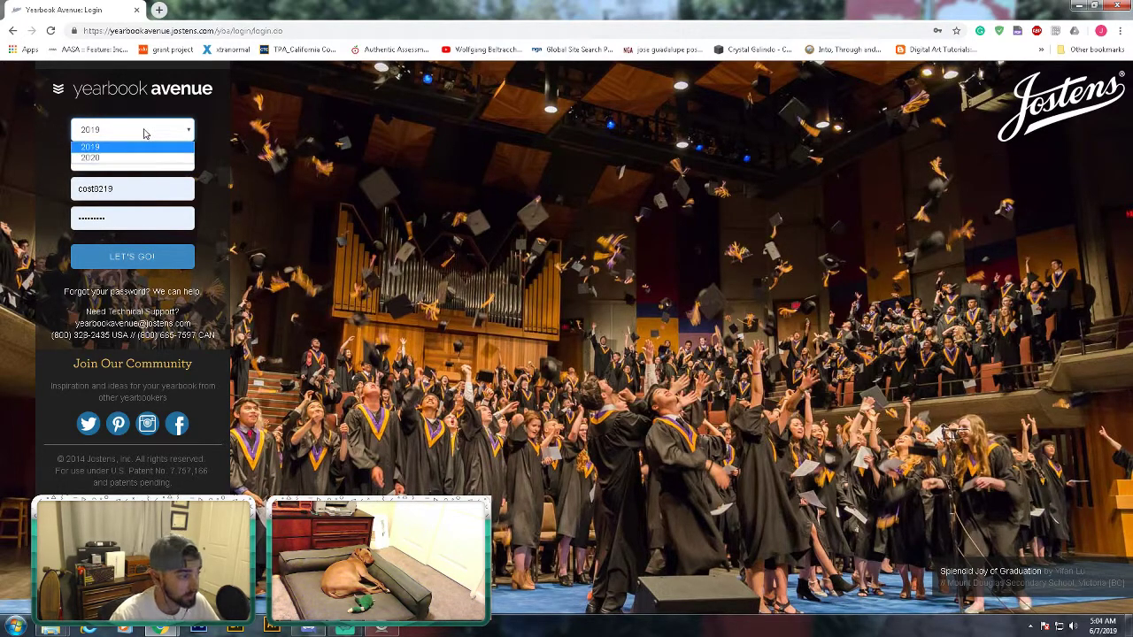
pyautogui.click(140, 159)
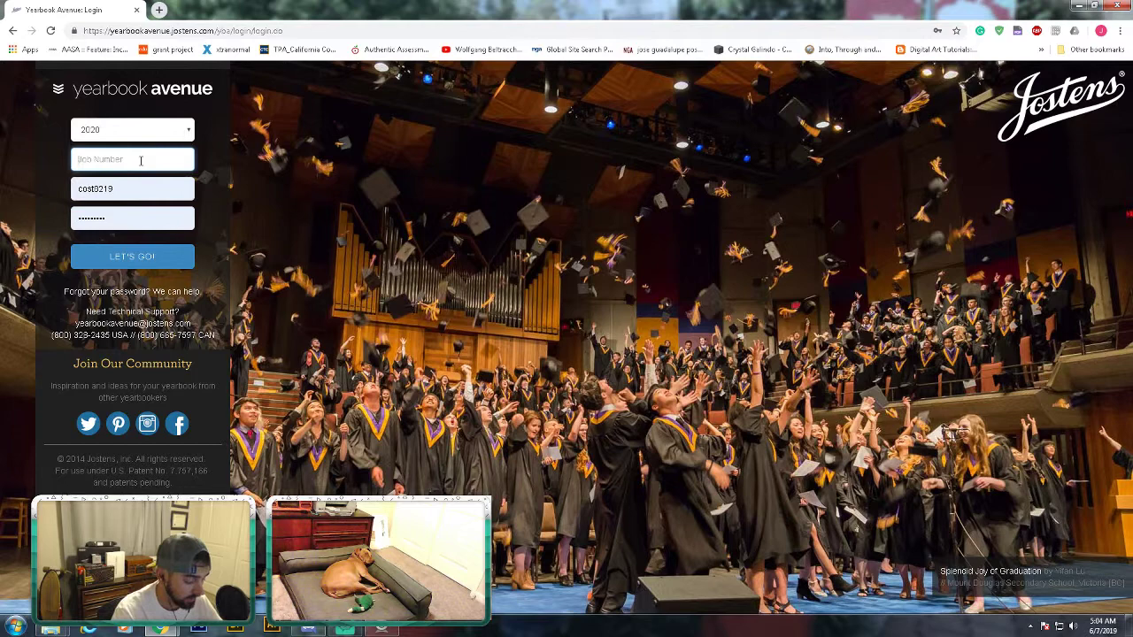
# - Enter the school's job number, the adviser username and the password, then sign in
pyautogui.write('8840')
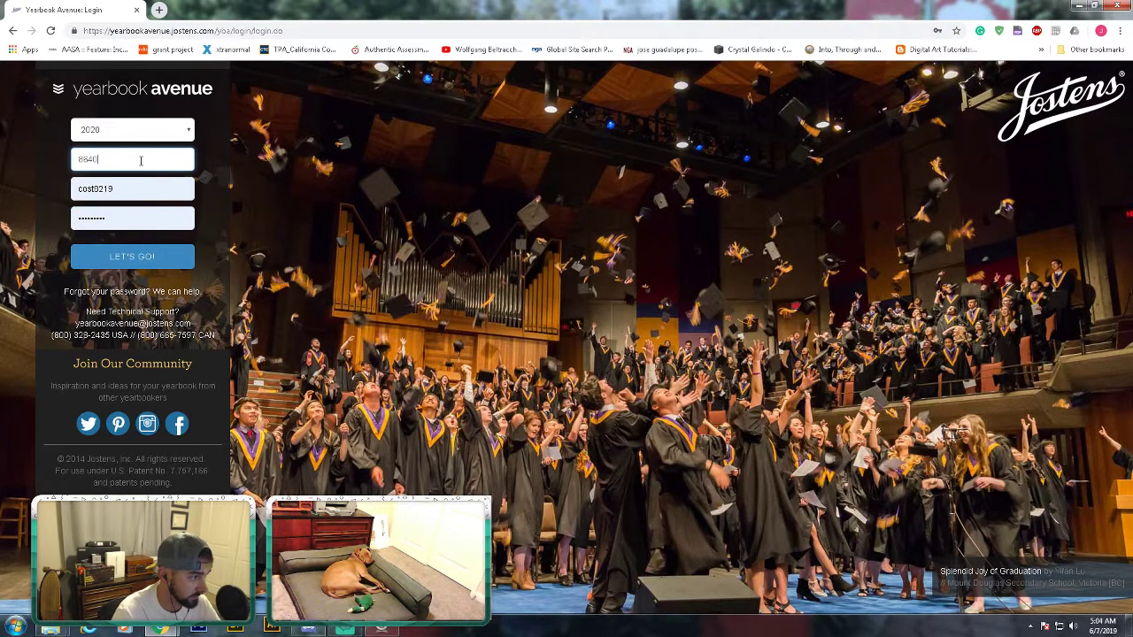
pyautogui.press('Tab')
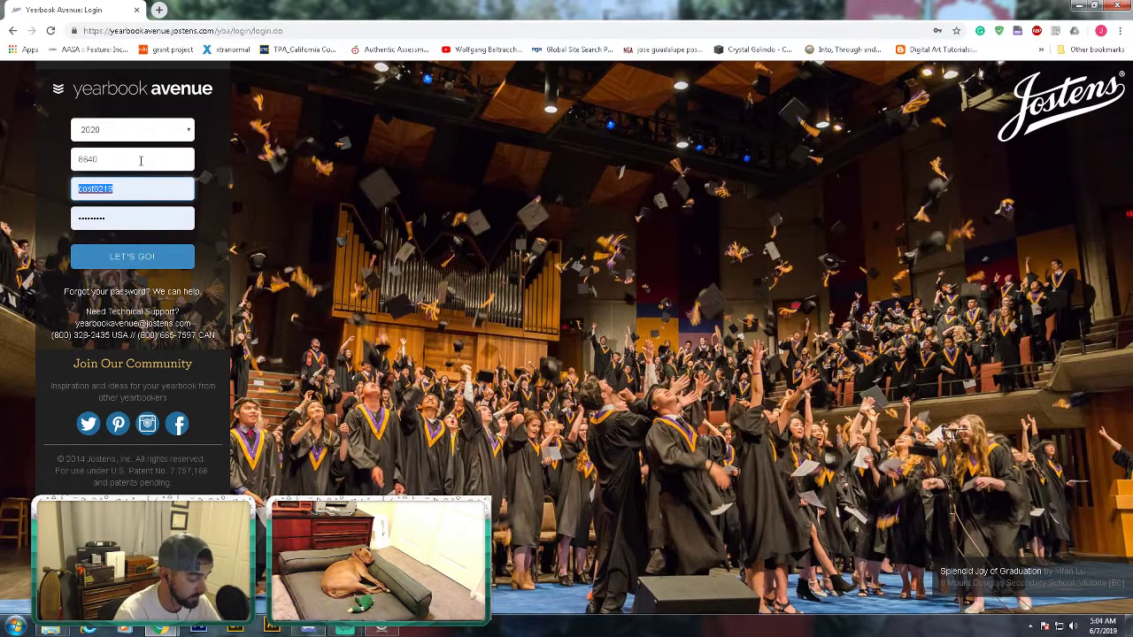
pyautogui.write('jcosta')
pyautogui.press('Tab')
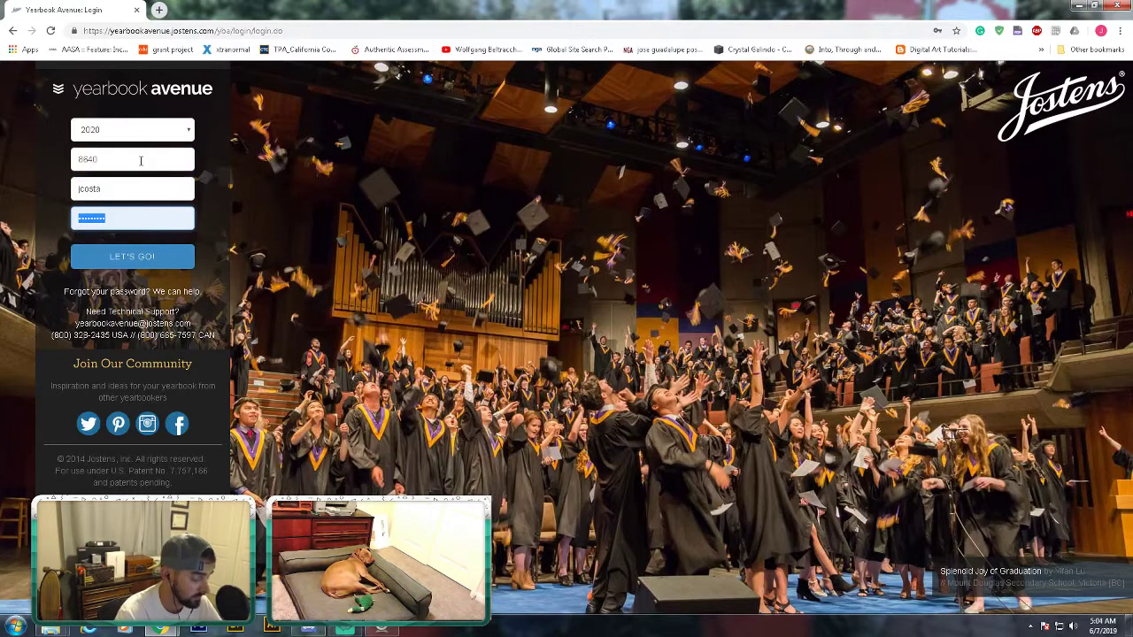
pyautogui.write('*')
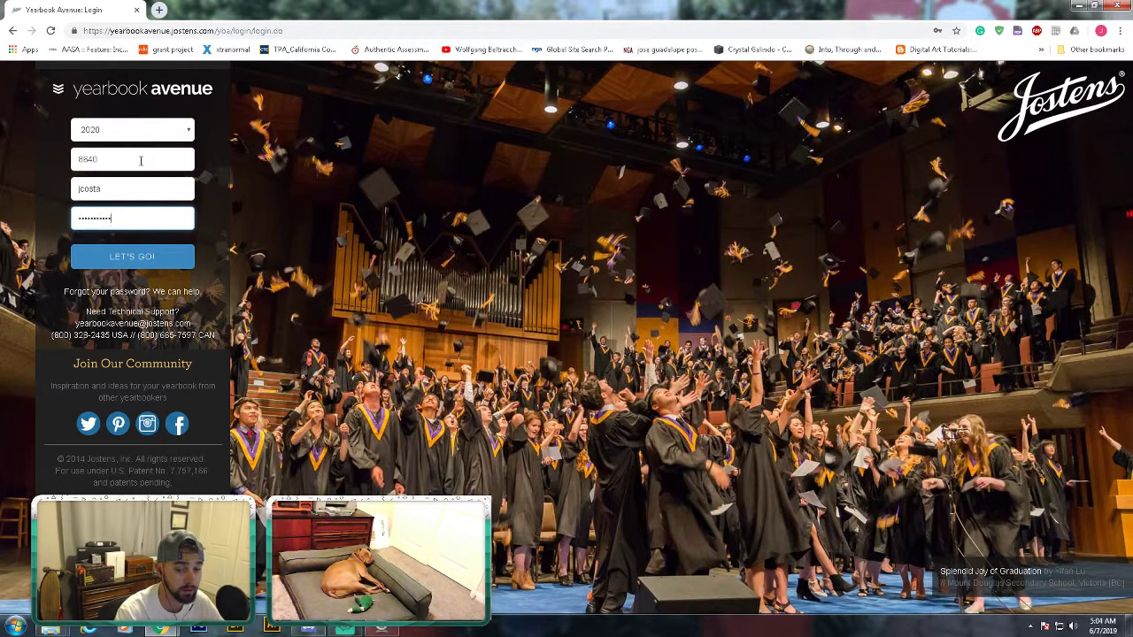
pyautogui.click(154, 262)
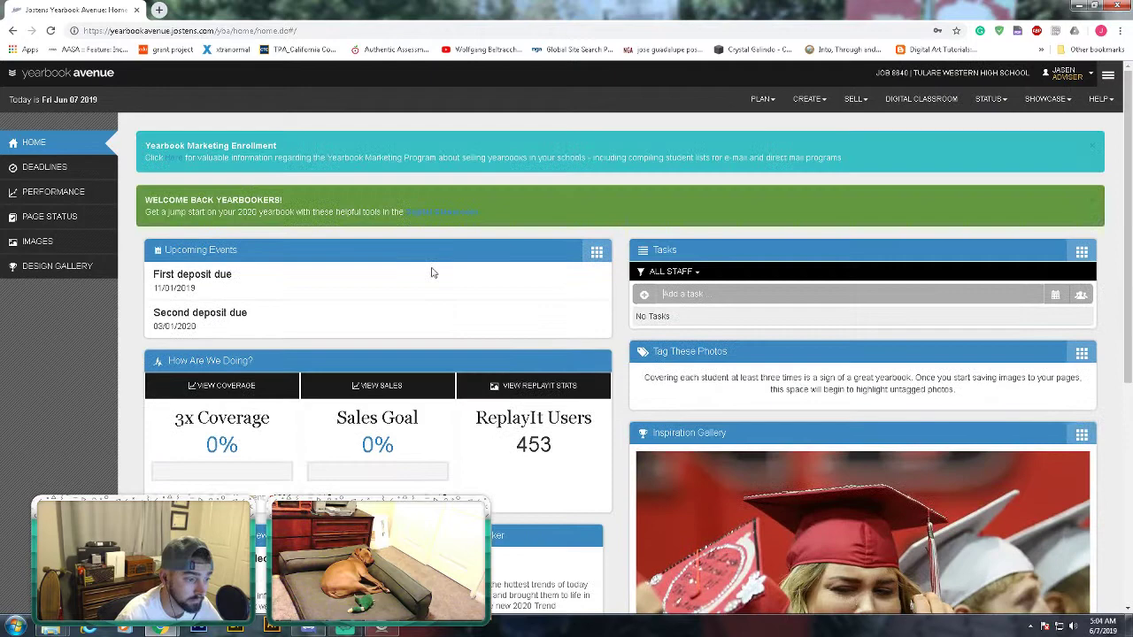
# - Open the CREATE dropdown in the dashboard's top navigation bar
pyautogui.scroll(-3, 387, 364)
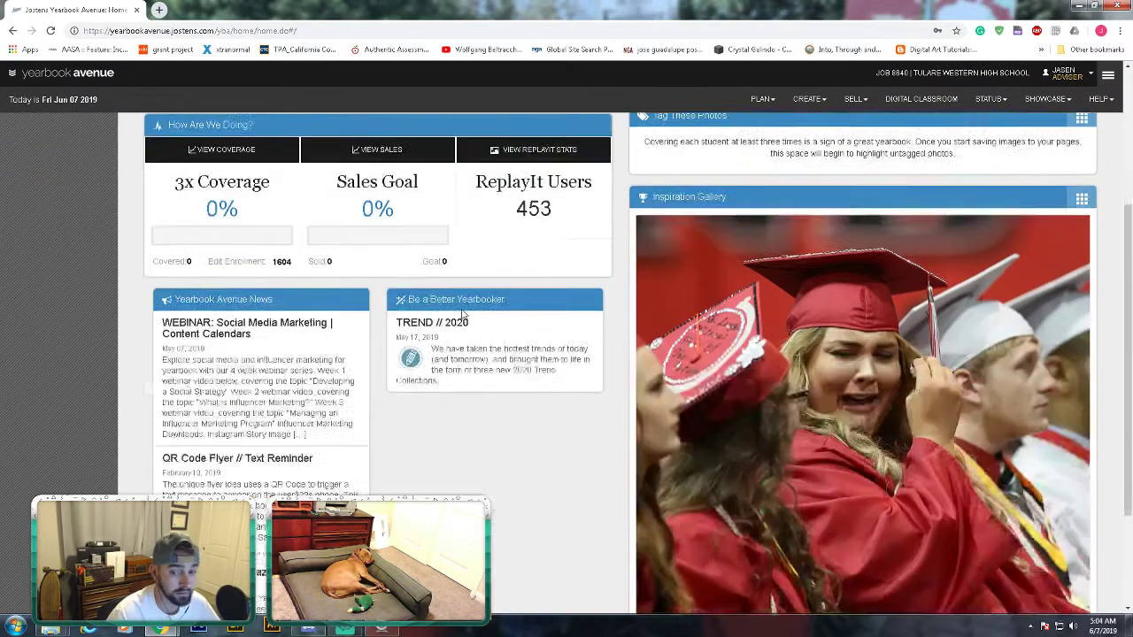
pyautogui.scroll(3, 455, 316)
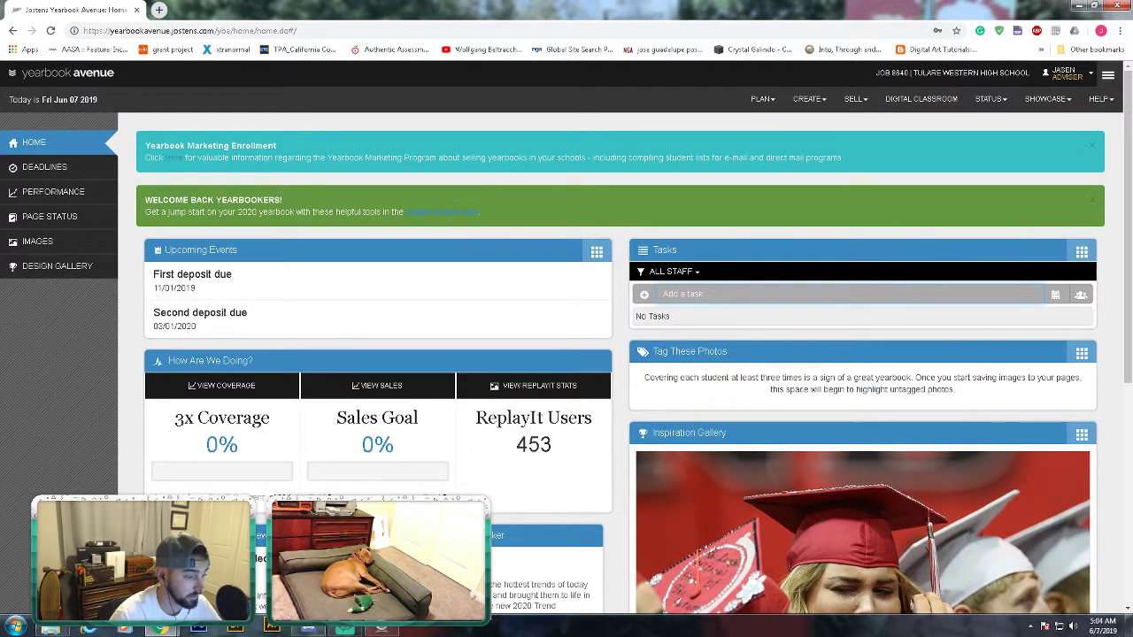
pyautogui.click(822, 102)
pyautogui.click(822, 102)
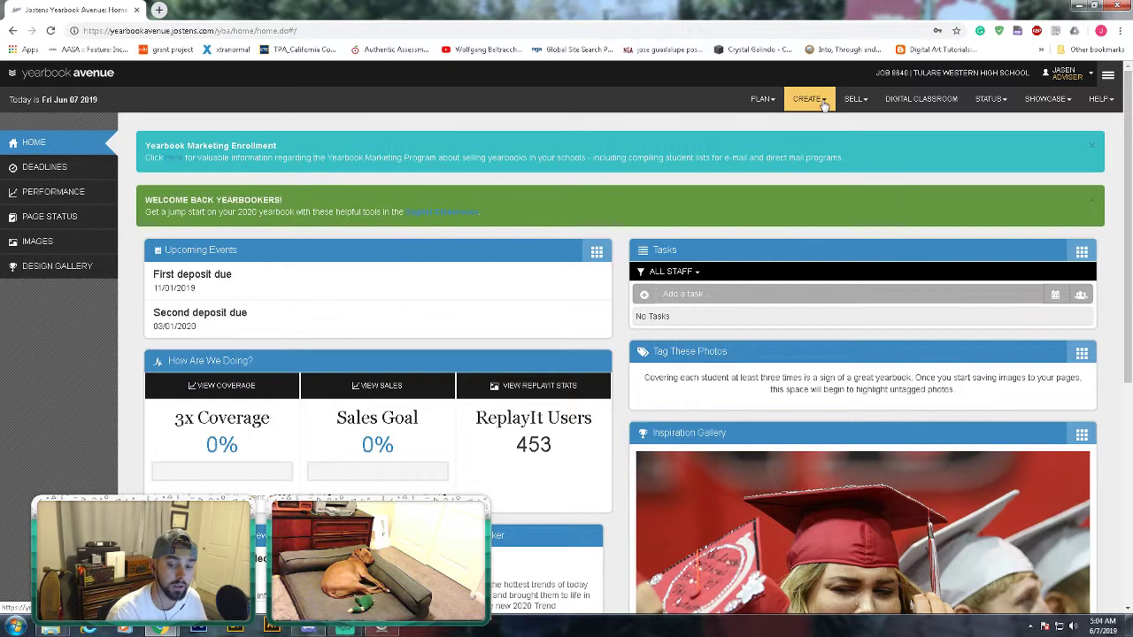
pyautogui.click(822, 103)
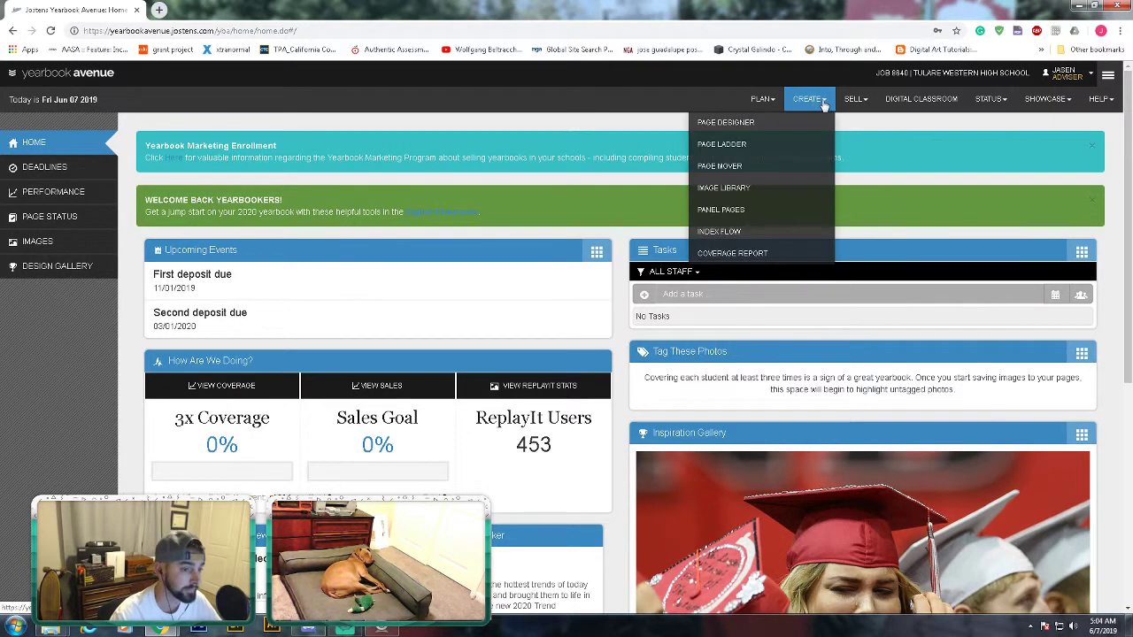
# - Open the Image Library and show the 8 photos in Activity > Summer Assignment's teacher example category
pyautogui.click(757, 187)
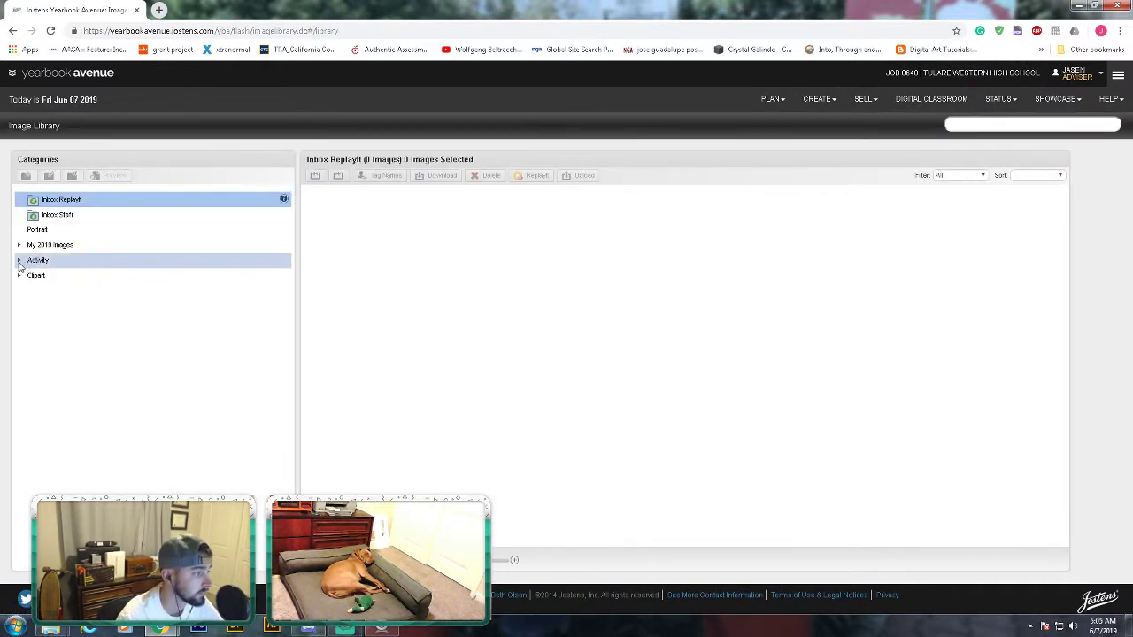
pyautogui.click(19, 263)
pyautogui.click(19, 263)
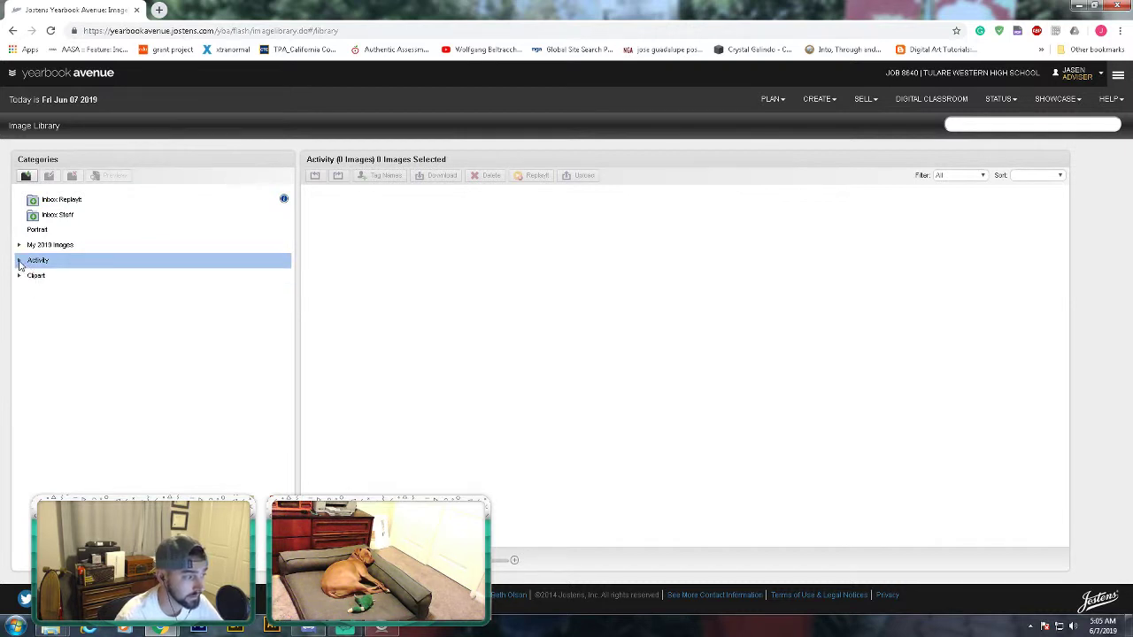
pyautogui.click(20, 263)
pyautogui.click(19, 263)
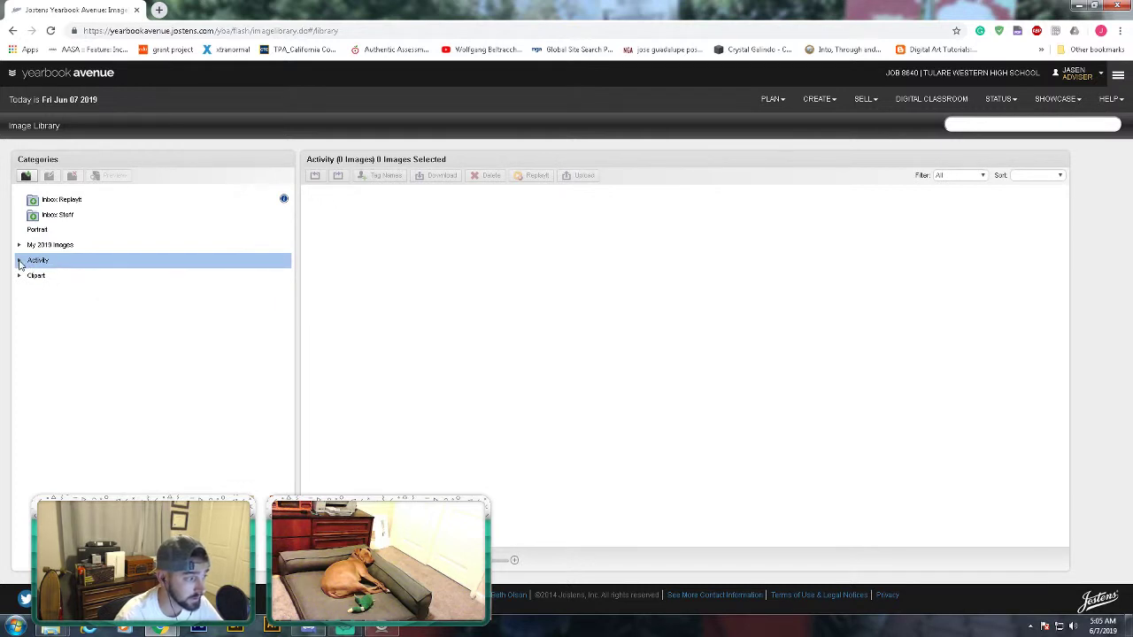
pyautogui.click(19, 263)
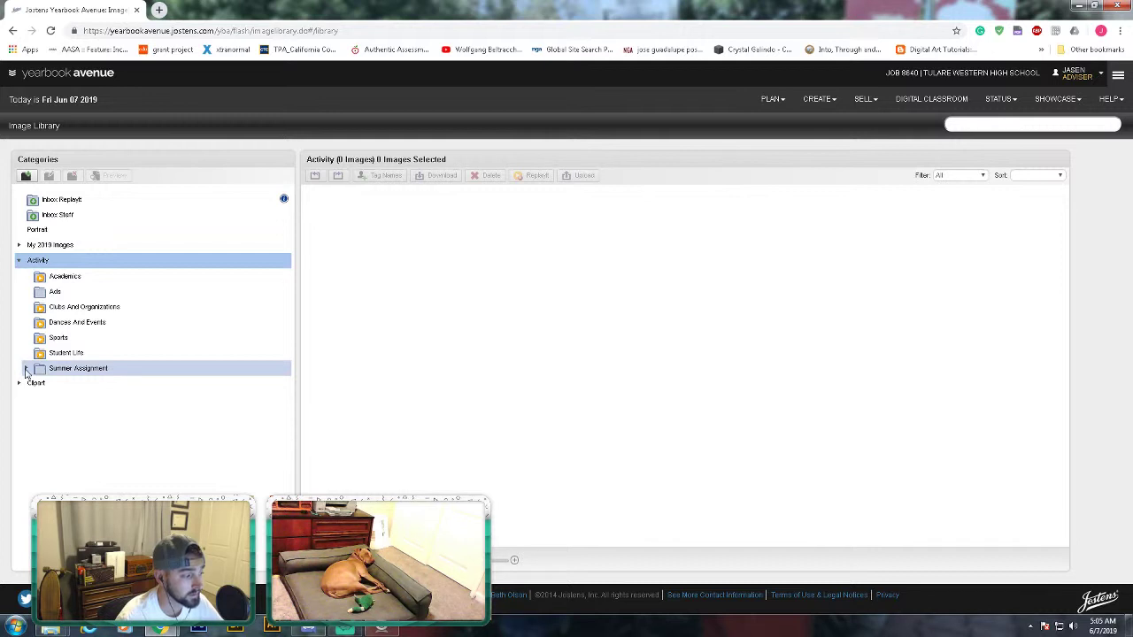
pyautogui.click(27, 372)
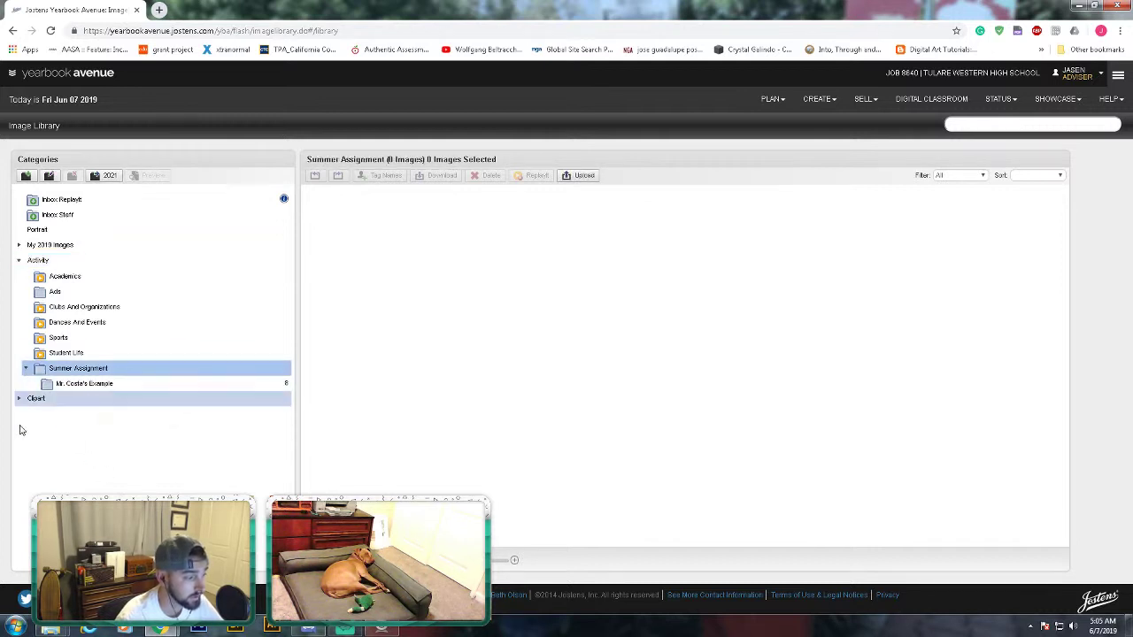
pyautogui.click(102, 384)
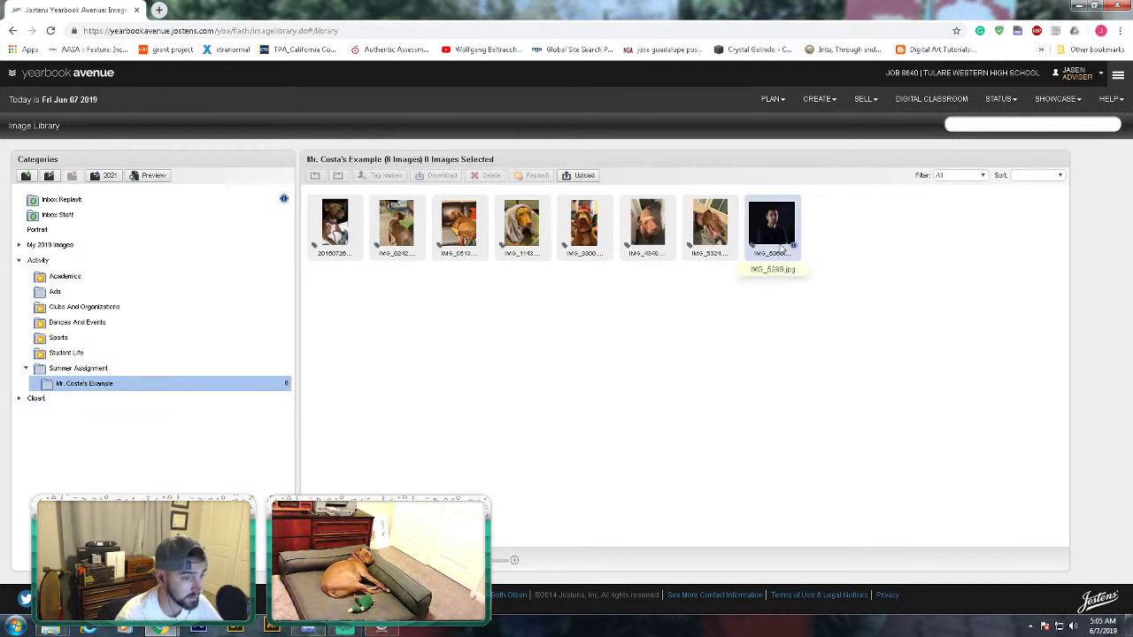
# - Select all eight photos in the example category and delete them
pyautogui.click(781, 247)
pyautogui.keyDown('shift'); pyautogui.click(350, 232); pyautogui.keyUp('shift')
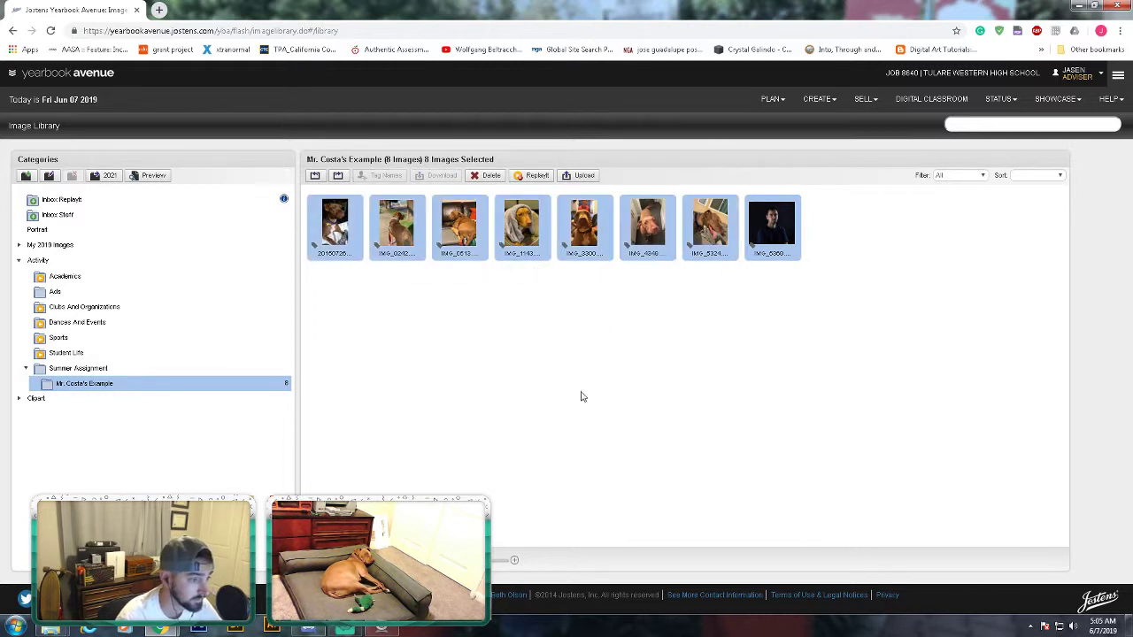
pyautogui.click(486, 176)
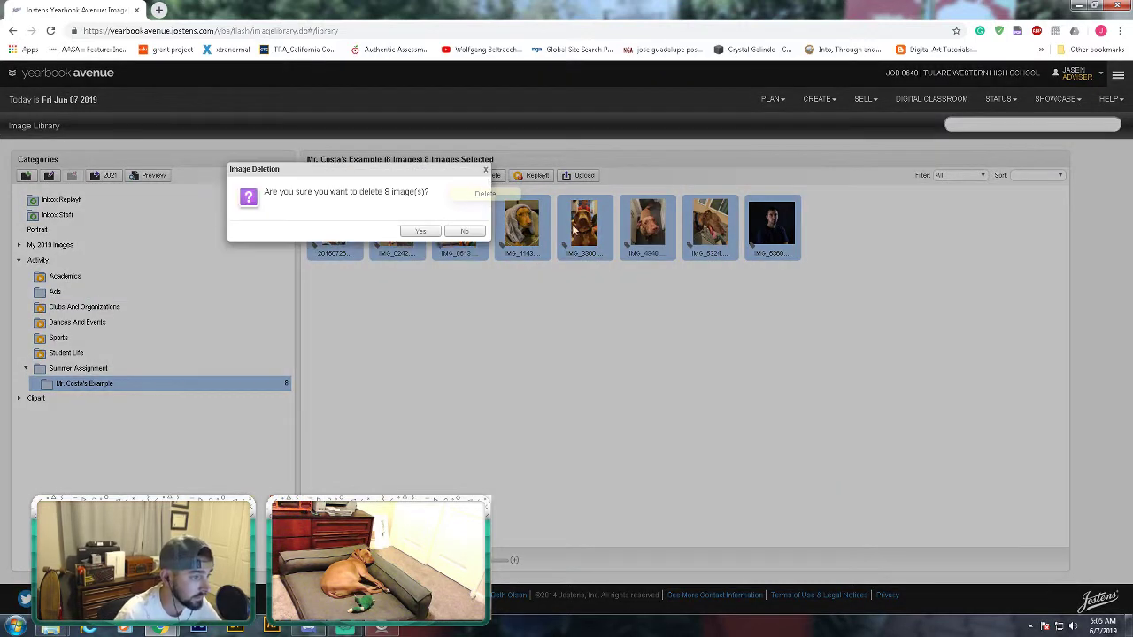
pyautogui.click(421, 231)
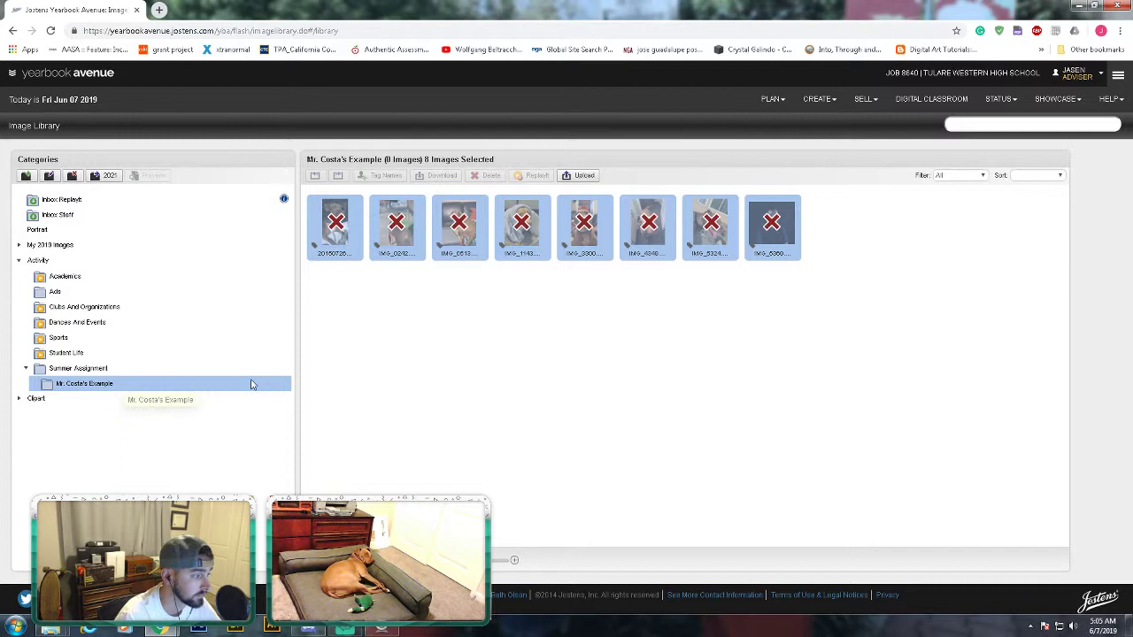
# - Delete the now-empty example category and reselect Summer Assignment
pyautogui.click(75, 368)
pyautogui.click(71, 383)
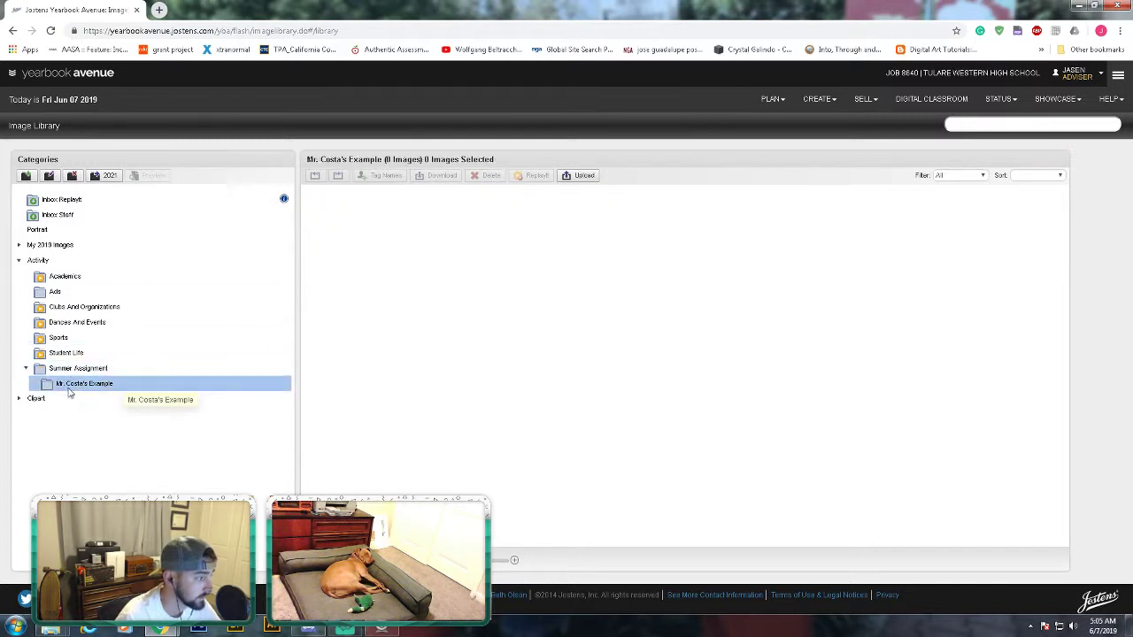
pyautogui.click(72, 176)
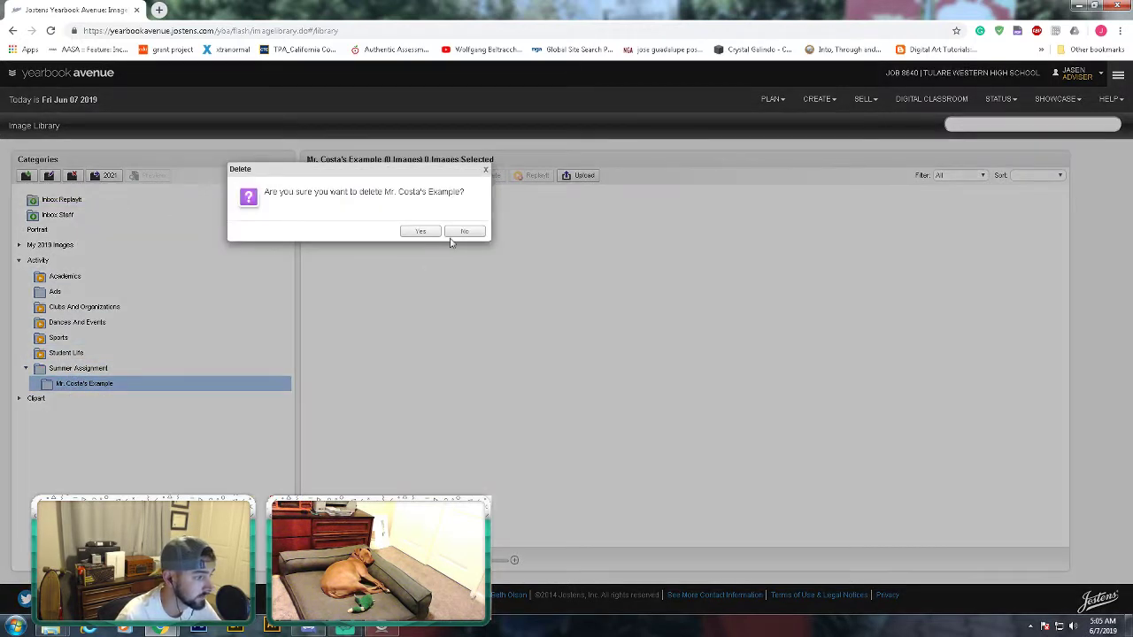
pyautogui.click(421, 232)
pyautogui.click(93, 369)
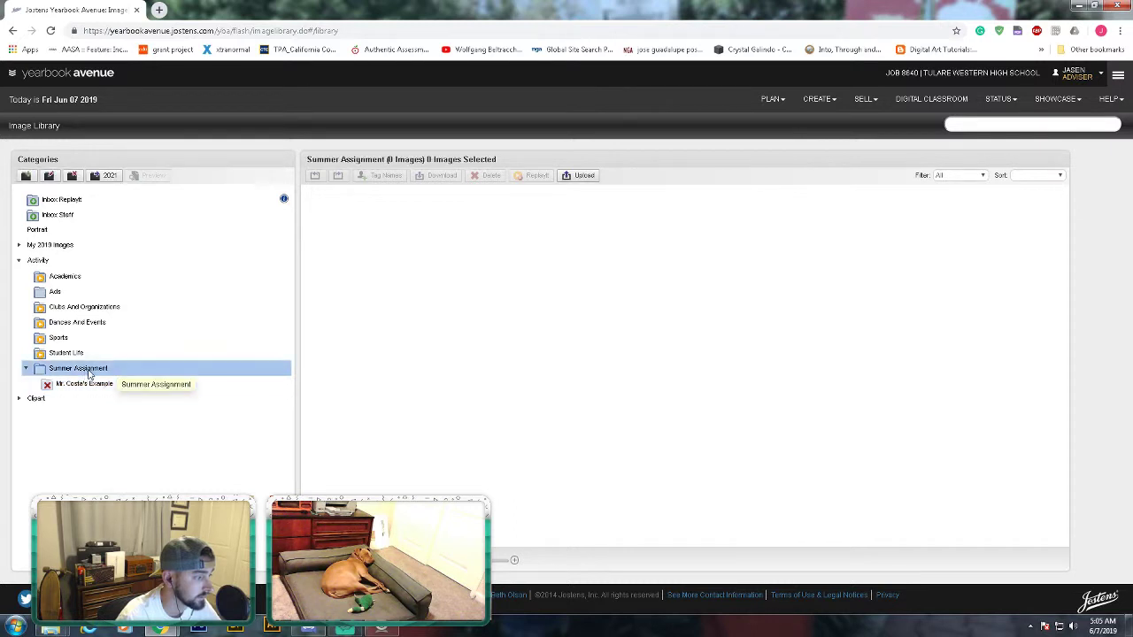
# - Create a new teacher's example subcategory with Standard visibility under Summer Assignment and select it
pyautogui.click(26, 176)
pyautogui.click(146, 177)
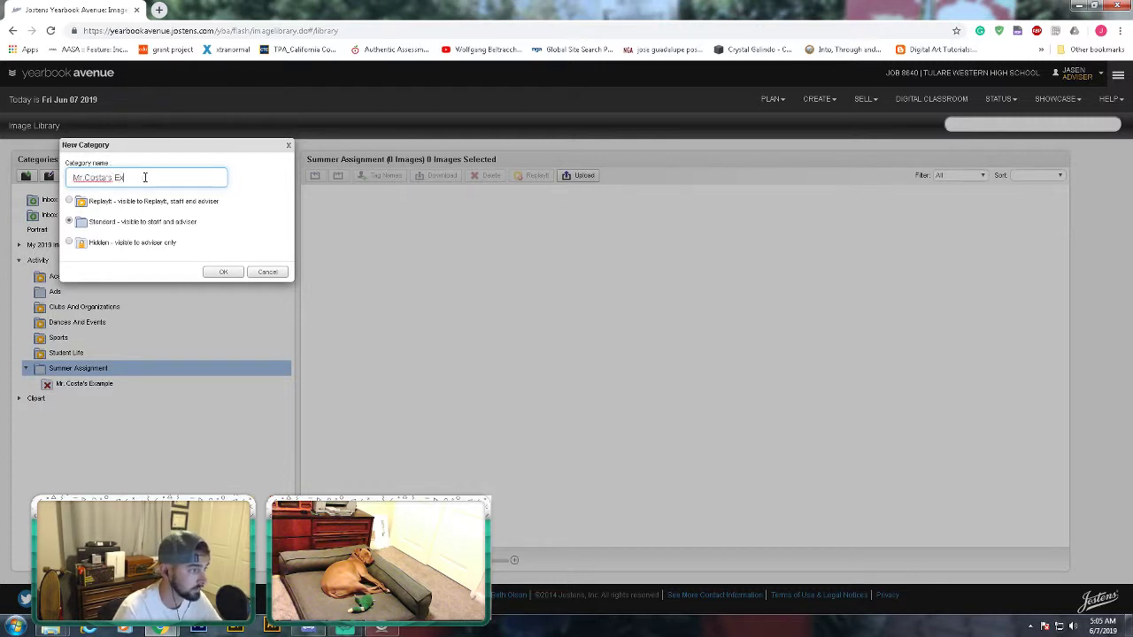
pyautogui.click(223, 272)
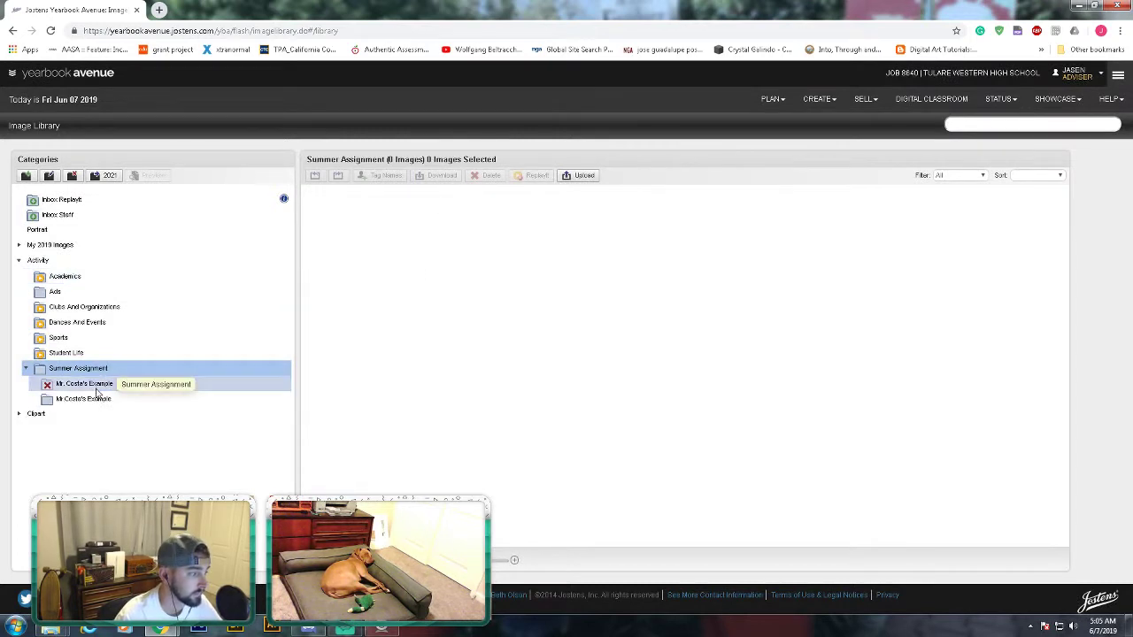
pyautogui.click(89, 402)
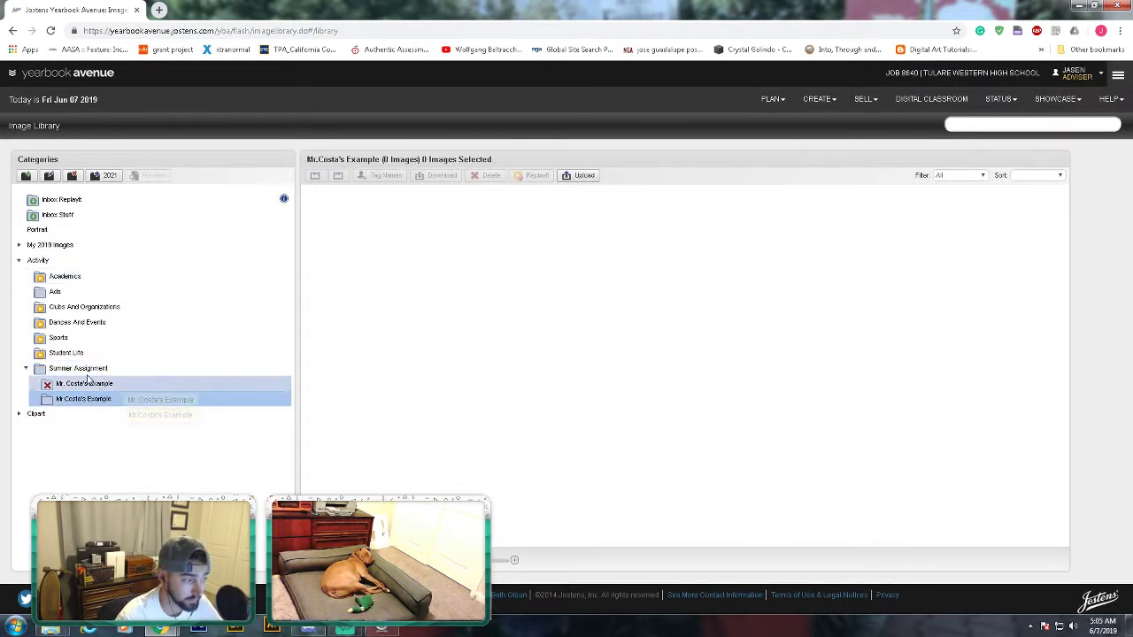
pyautogui.click(92, 371)
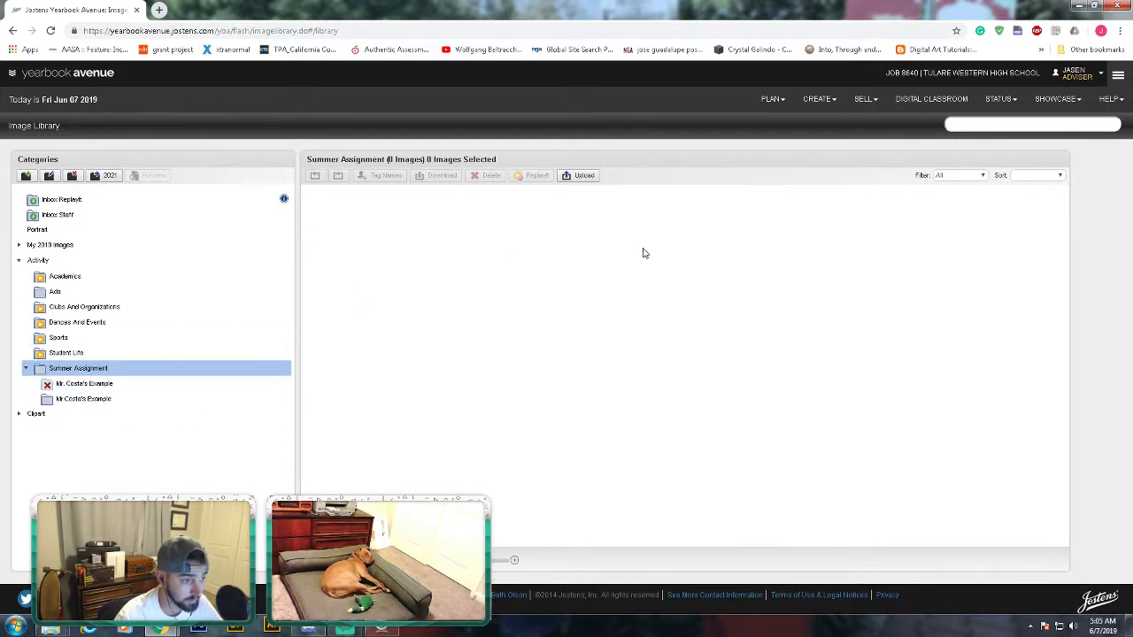
pyautogui.click(120, 402)
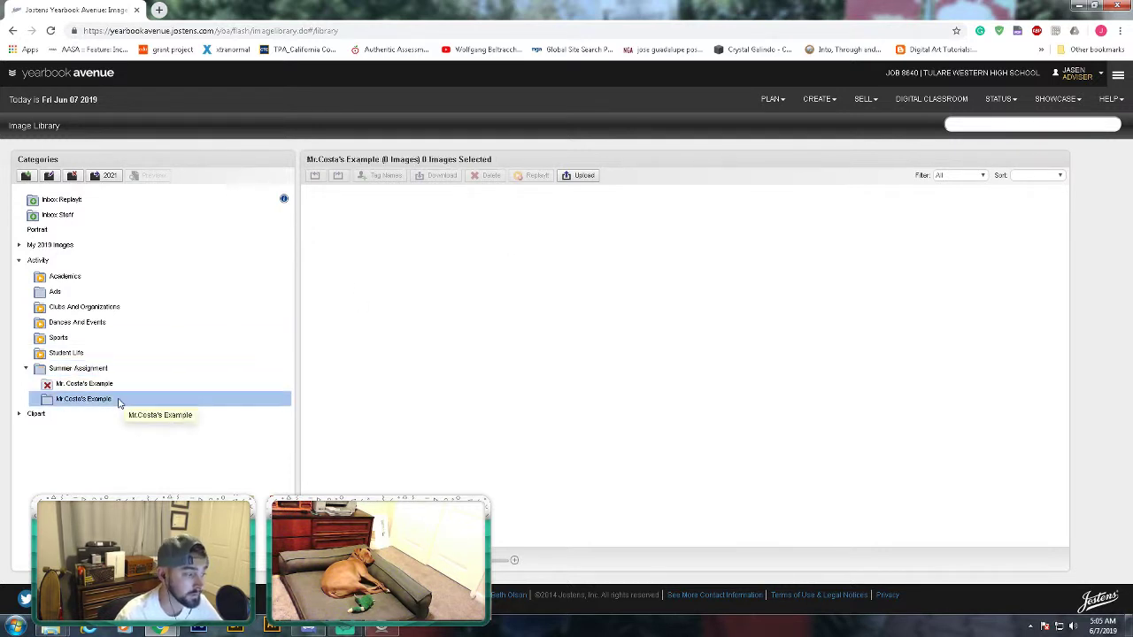
# - Upload the seven photos IMG_3300 through IMG_4349 from Downloads into the new category
pyautogui.click(582, 175)
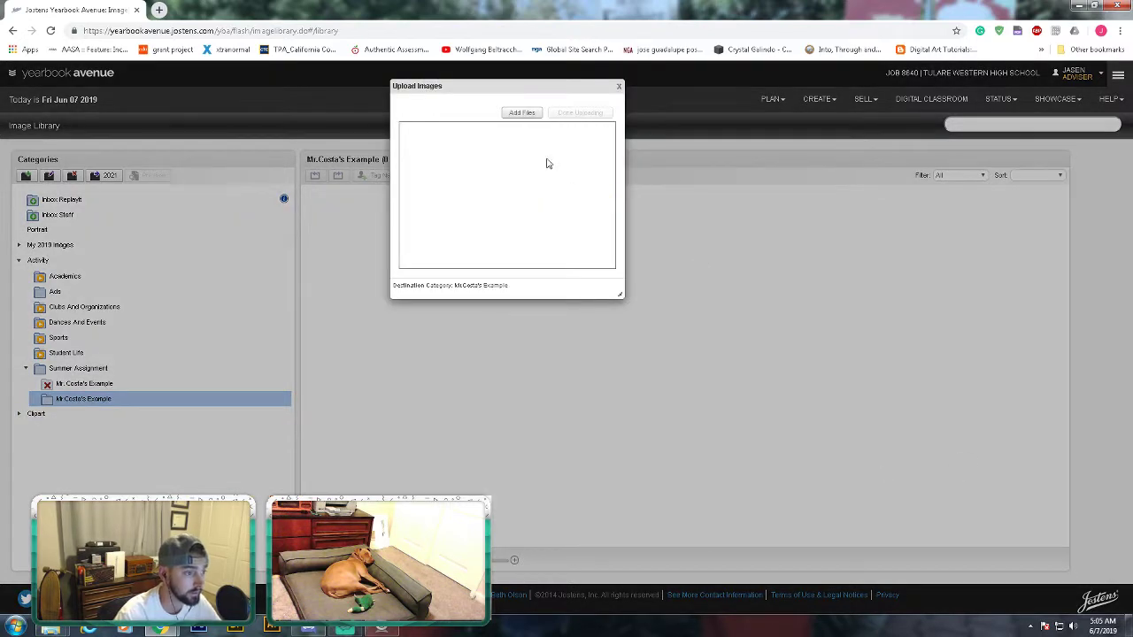
pyautogui.click(521, 112)
pyautogui.click(268, 168)
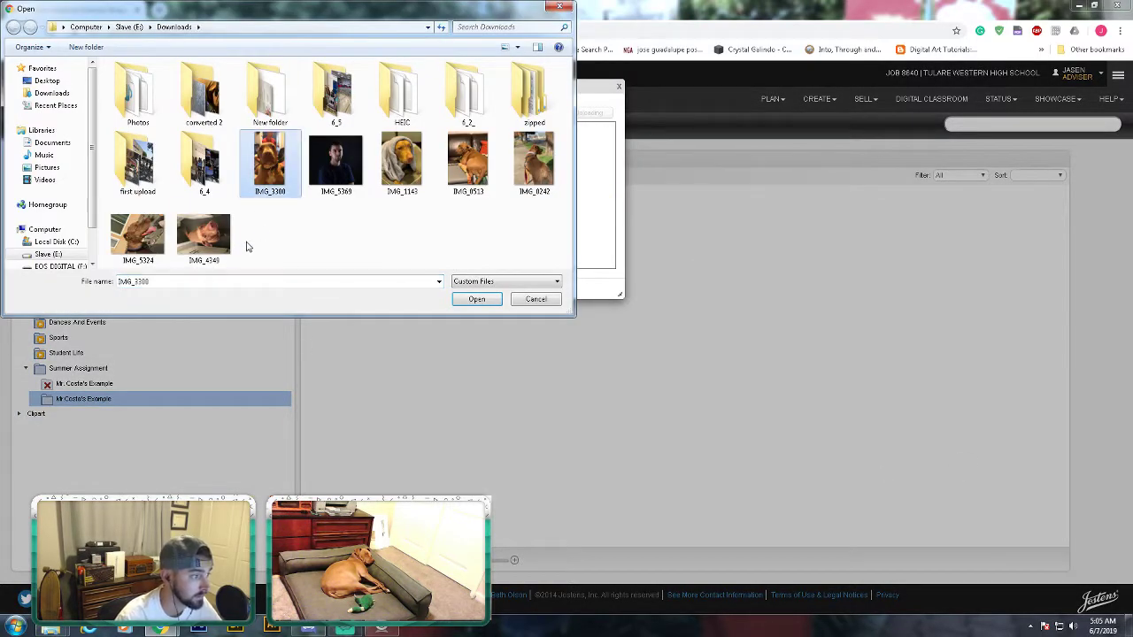
pyautogui.keyDown('shift'); pyautogui.click(215, 253); pyautogui.keyUp('shift')
pyautogui.click(492, 300)
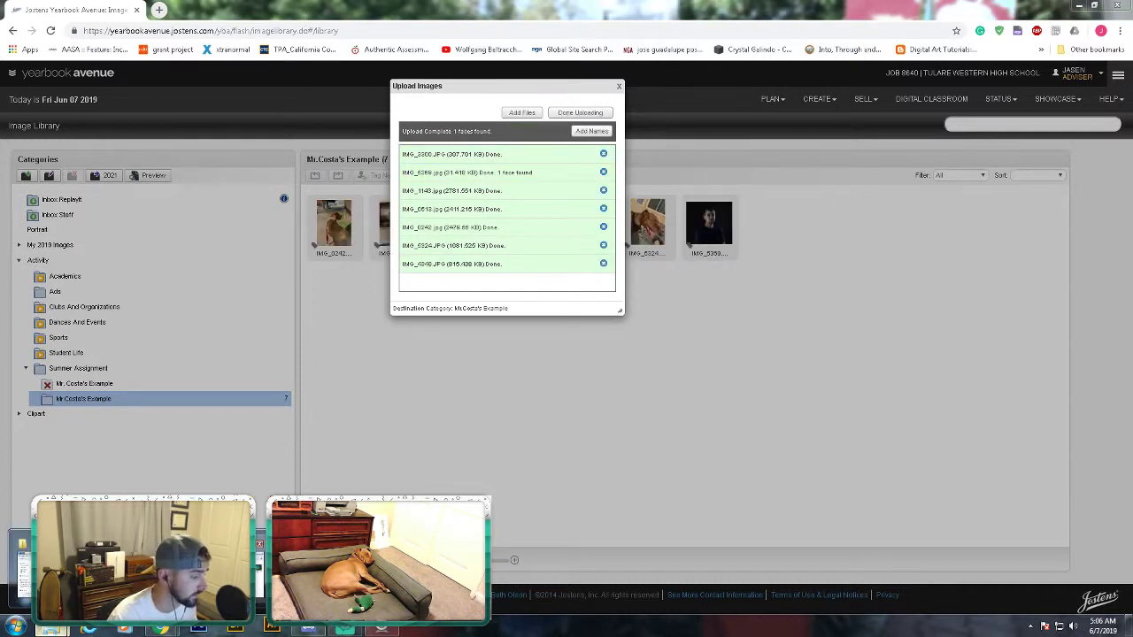
pyautogui.click(132, 567)
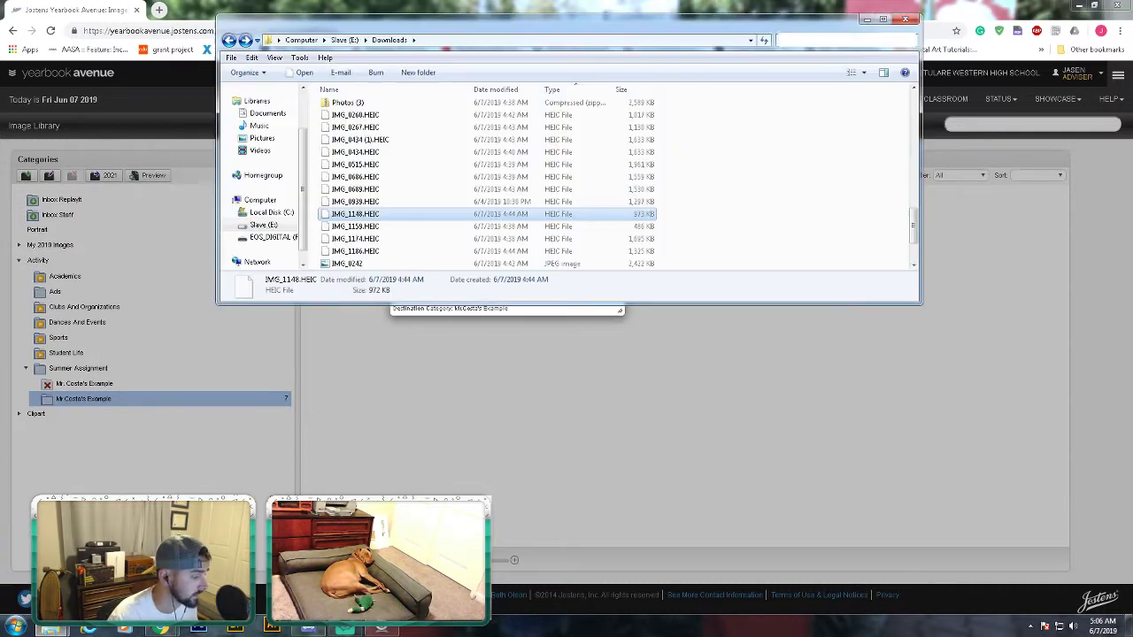
pyautogui.click(379, 202)
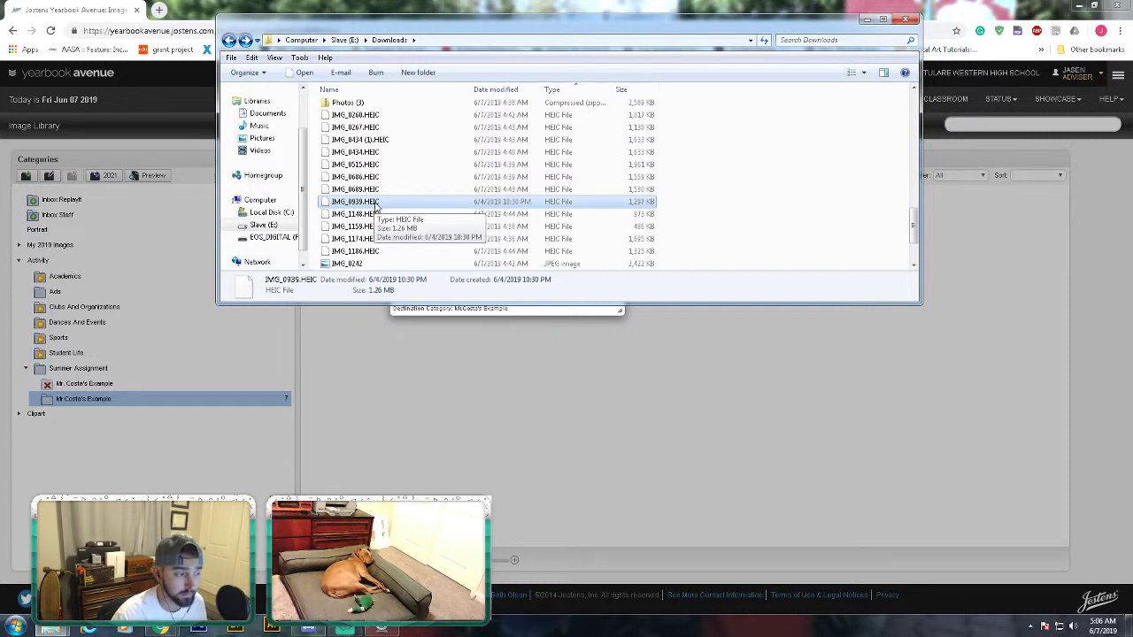
# - Search Google for 'how to convert heic to jpg' in a new Chrome tab and open heictojpg.com
pyautogui.click(174, 26)
pyautogui.hotkey('ctrl', 't')
pyautogui.write('how to')
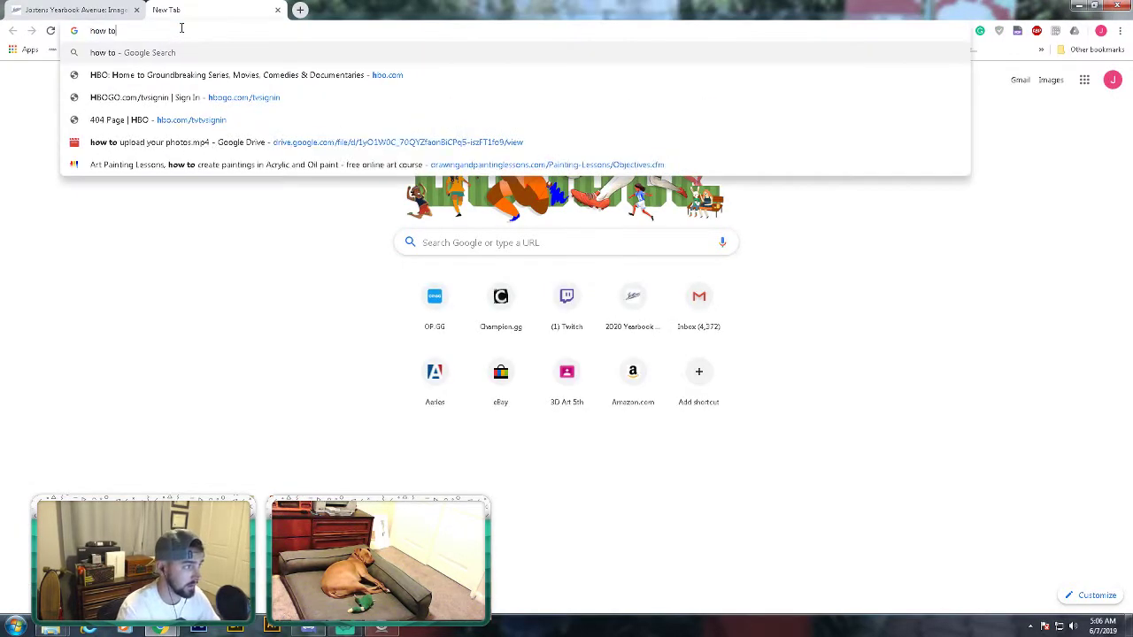
pyautogui.write(' convert heic')
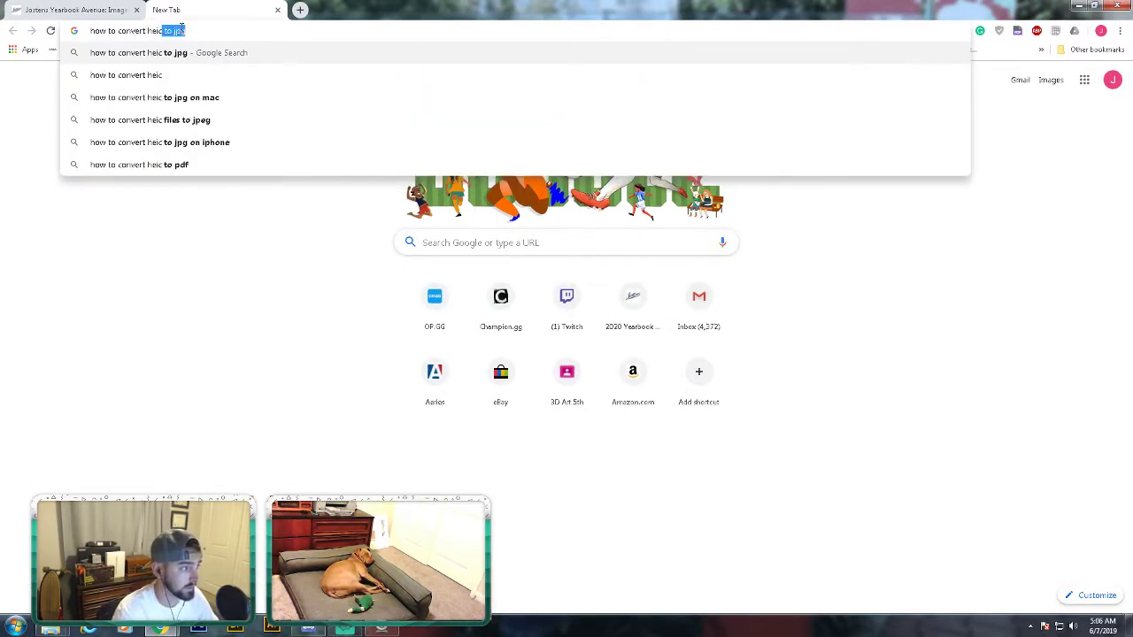
pyautogui.write(' to')
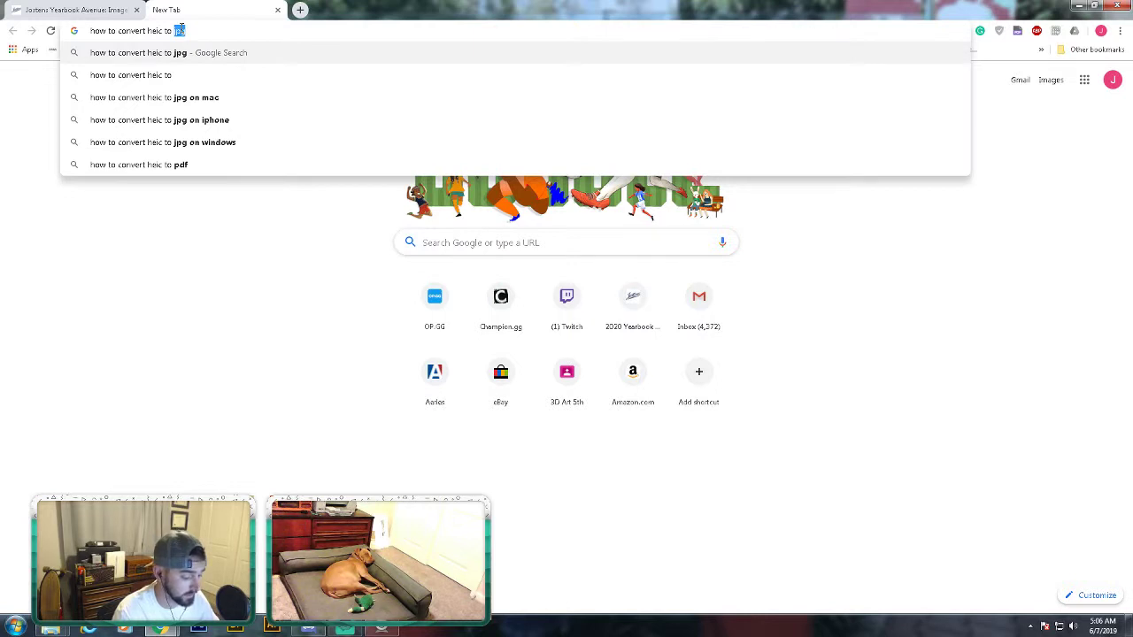
pyautogui.write(' jpg')
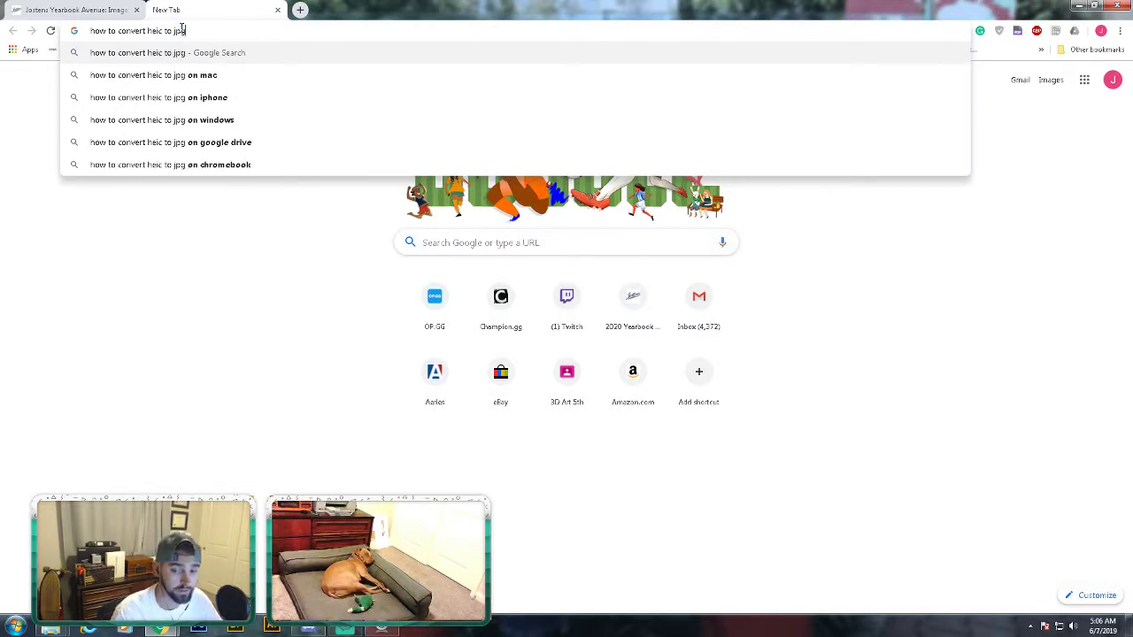
pyautogui.click(186, 53)
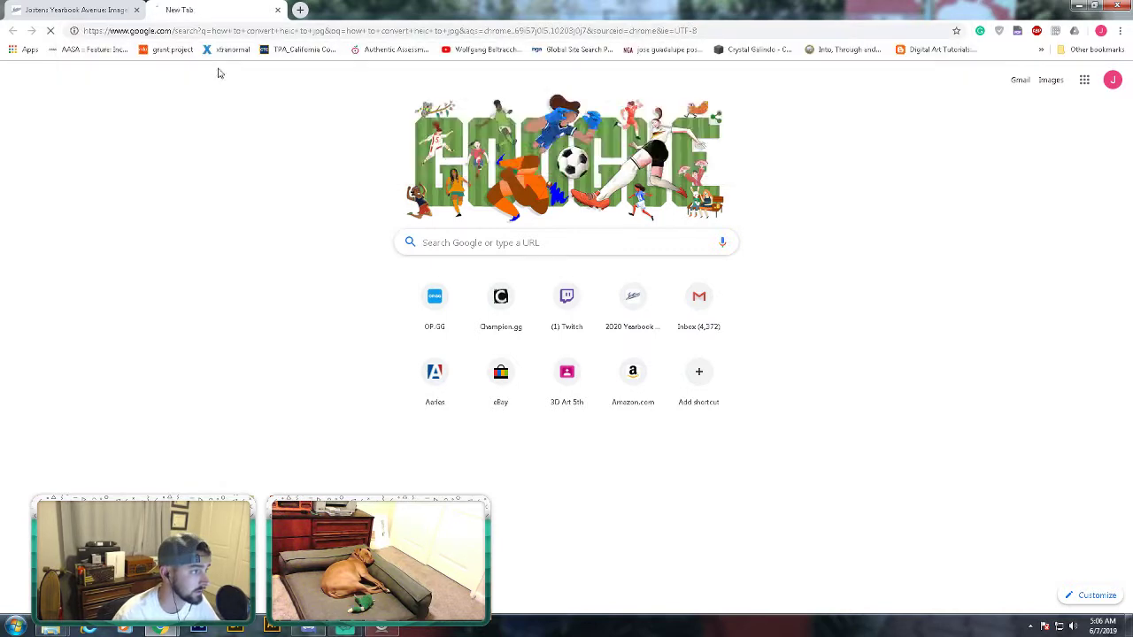
pyautogui.scroll(-9, 392, 271)
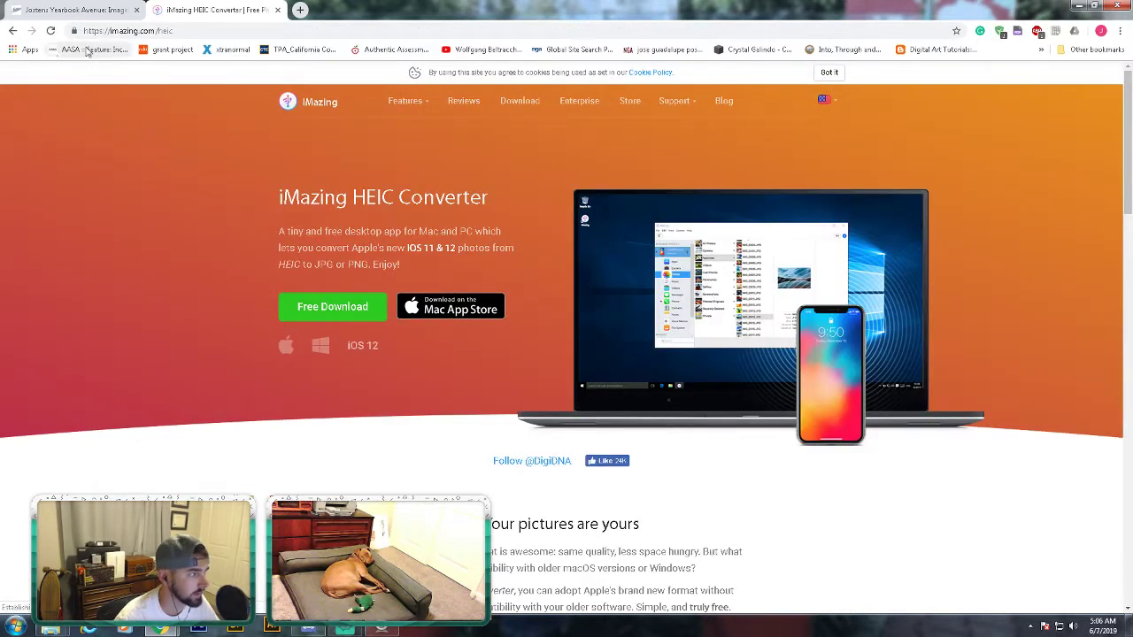
pyautogui.click(12, 30)
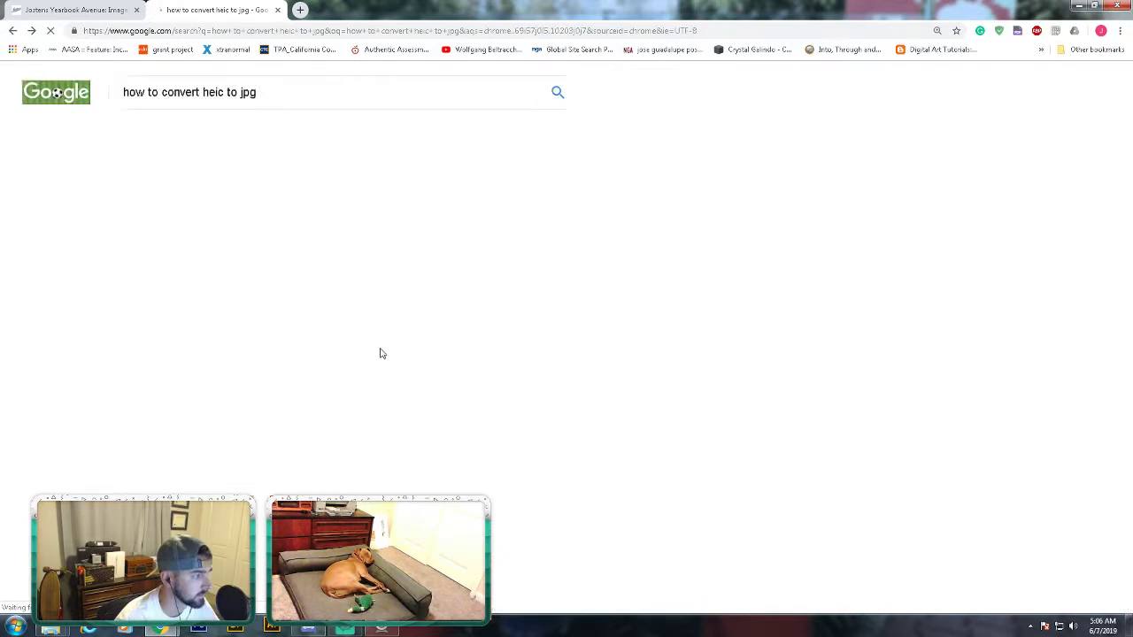
pyautogui.click(347, 280)
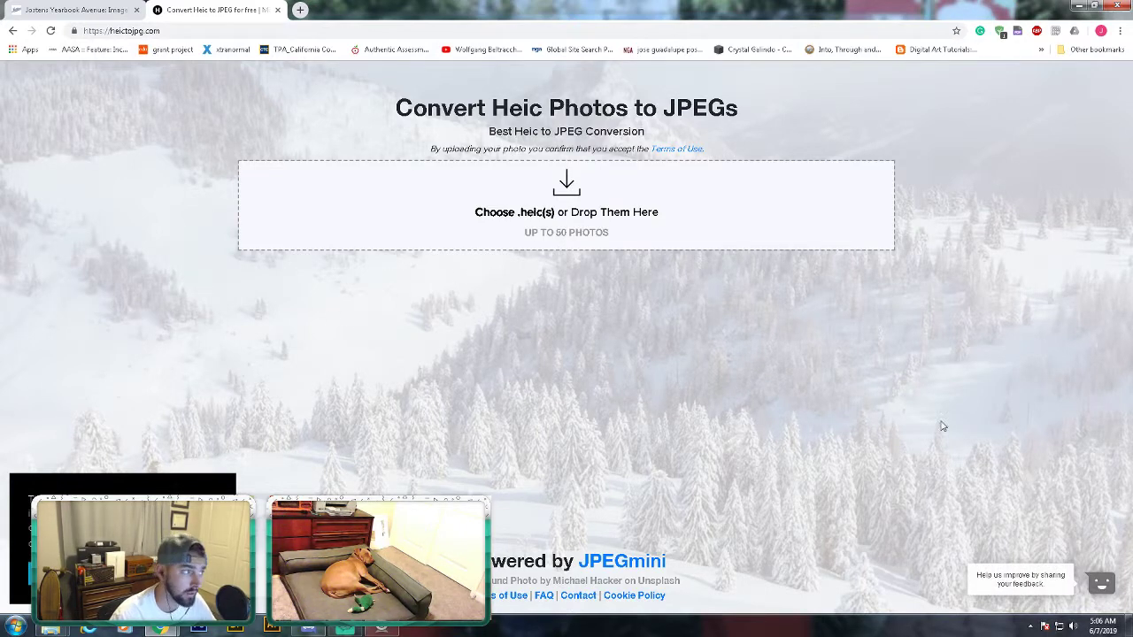
# - Return to the Yearbook Avenue tab, where the upload window lists all seven photos as done
pyautogui.click(70, 10)
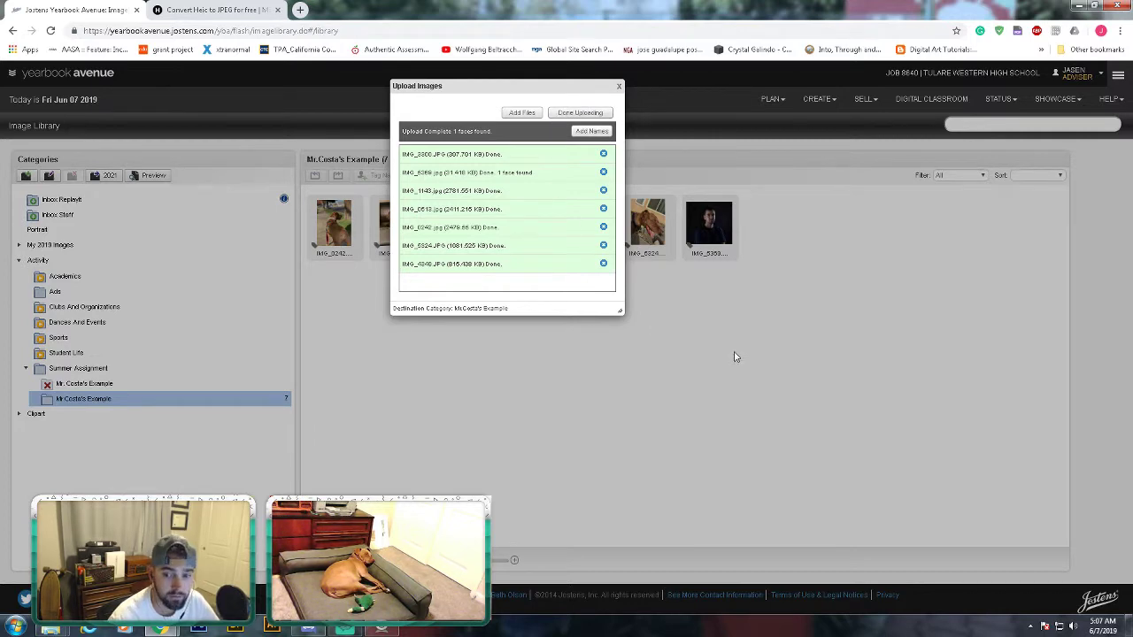
# - Close the upload dialog, go to PLAN > Page Ladder, and open spread 250–251 in the Designer
pyautogui.click(588, 114)
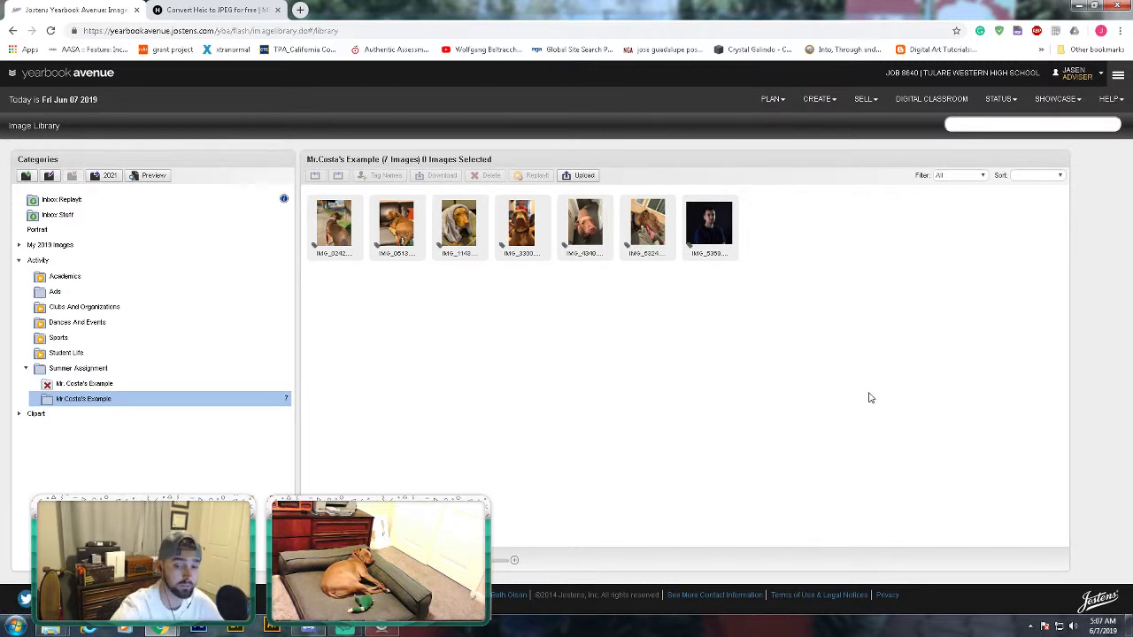
pyautogui.click(770, 98)
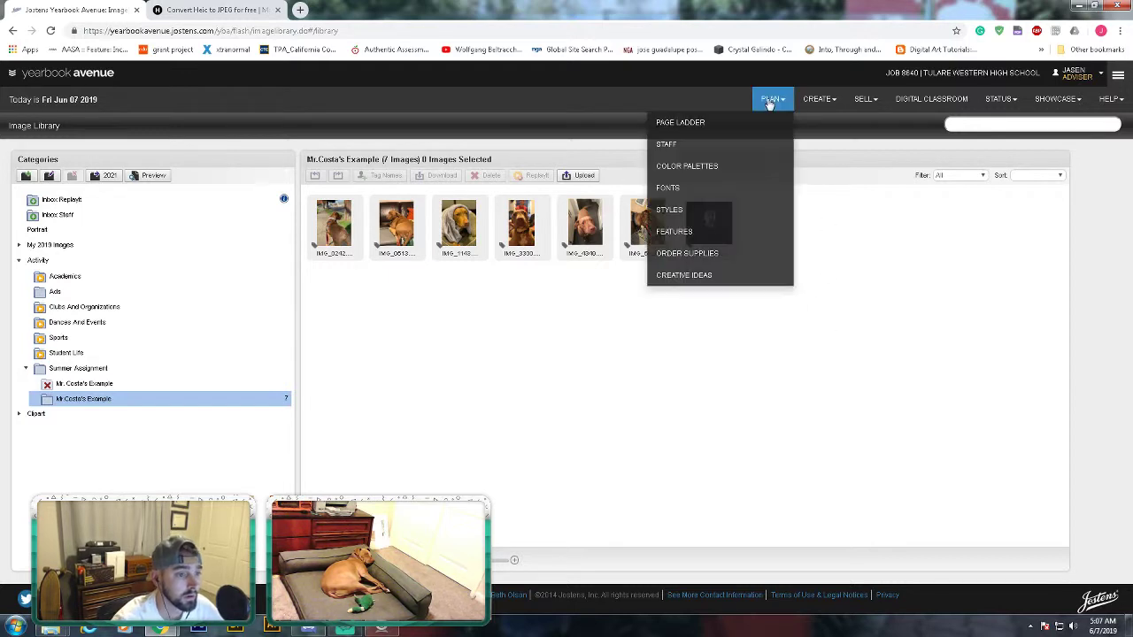
pyautogui.click(718, 122)
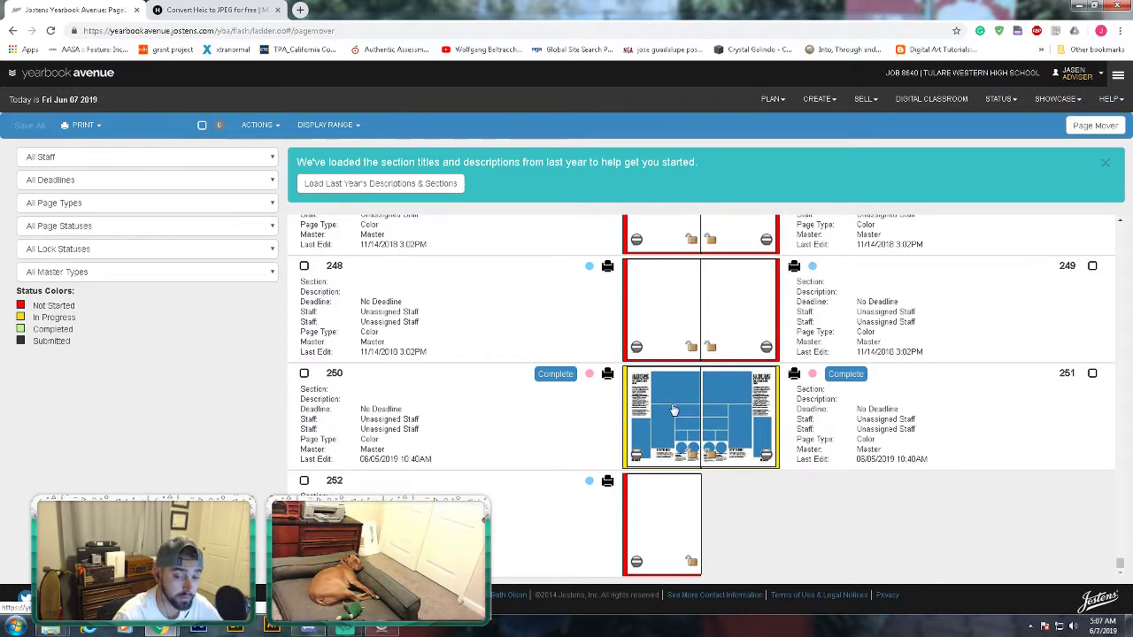
pyautogui.scroll(4, 719, 446)
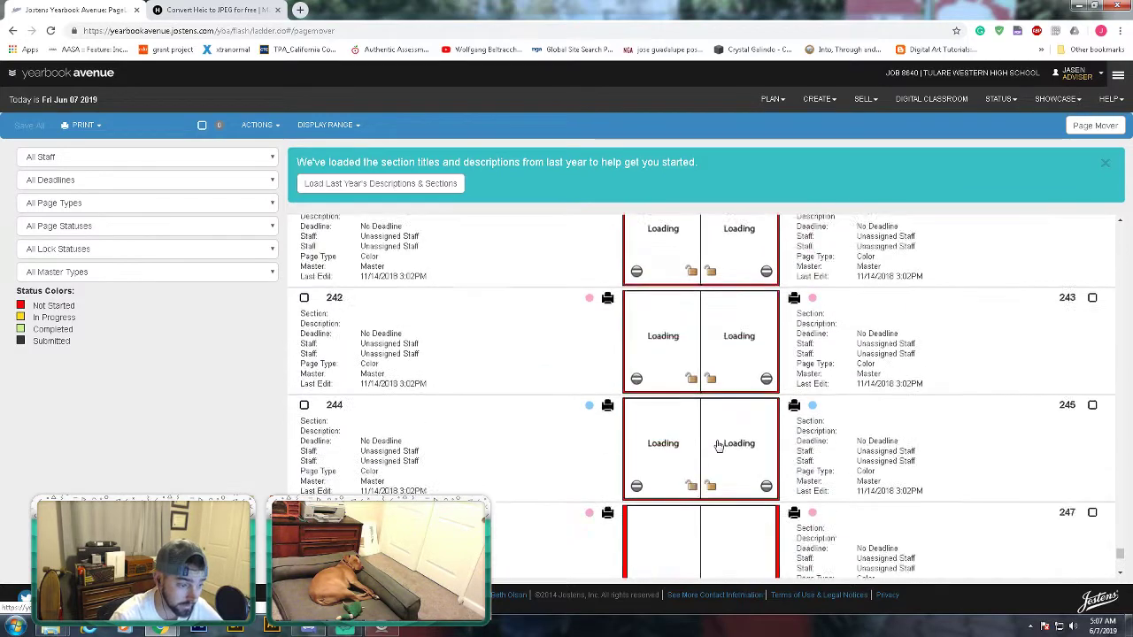
pyautogui.scroll(20, 719, 445)
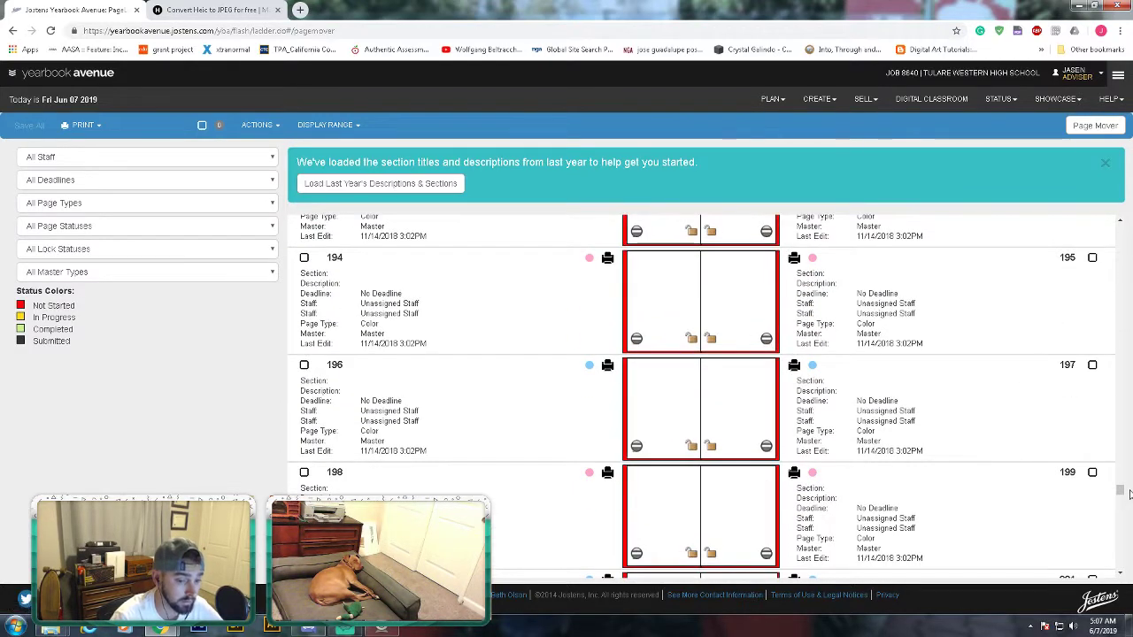
pyautogui.moveTo(1121, 492); pyautogui.dragTo(1106, 554)
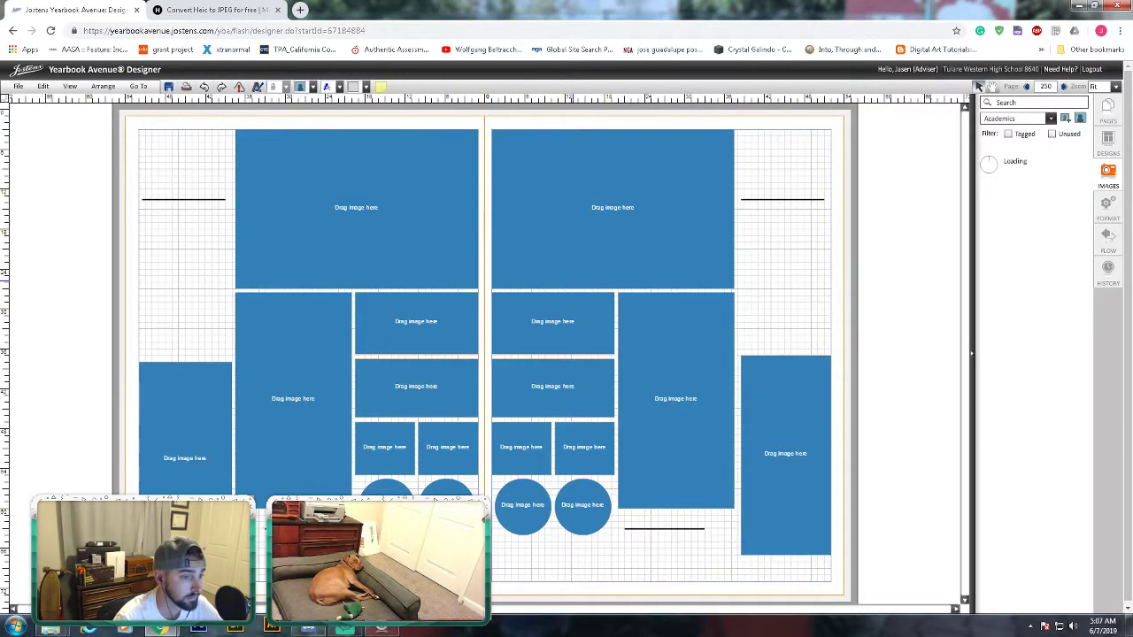
# - Replace page 251's ALL OUT GAME headline text with MR.COSTA
pyautogui.click(783, 156)
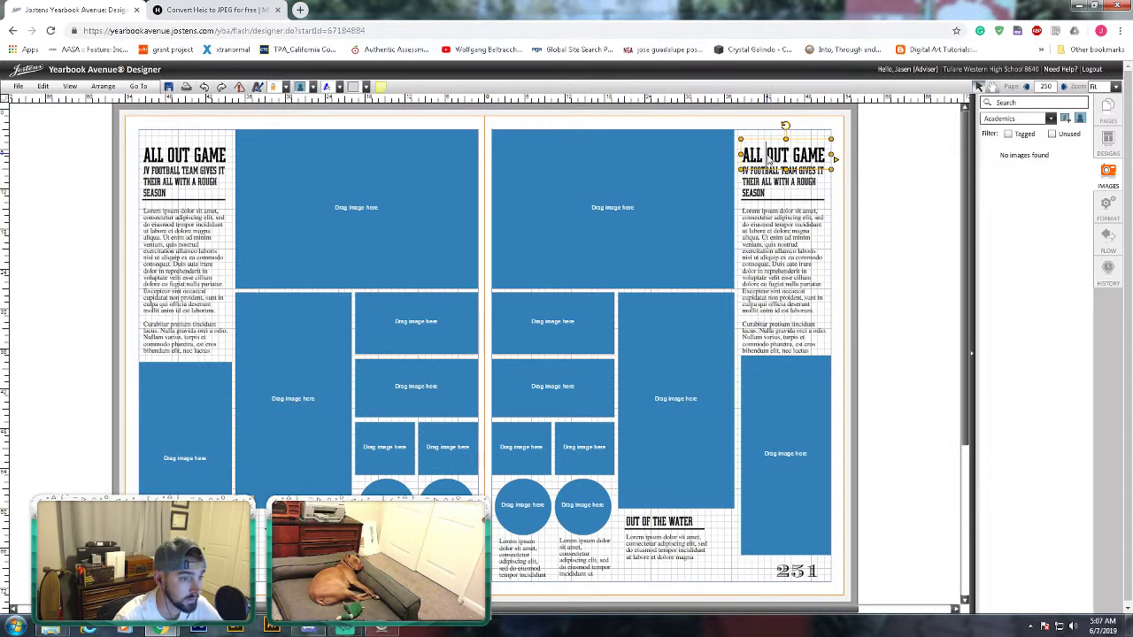
pyautogui.moveTo(826, 156); pyautogui.dragTo(702, 148)
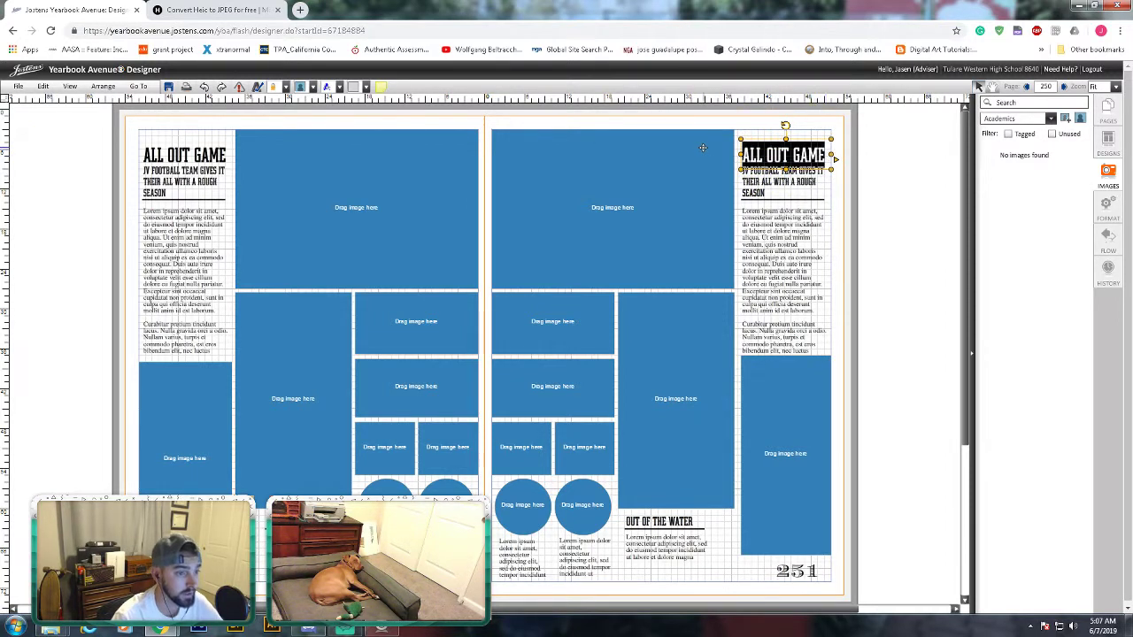
pyautogui.write('M')
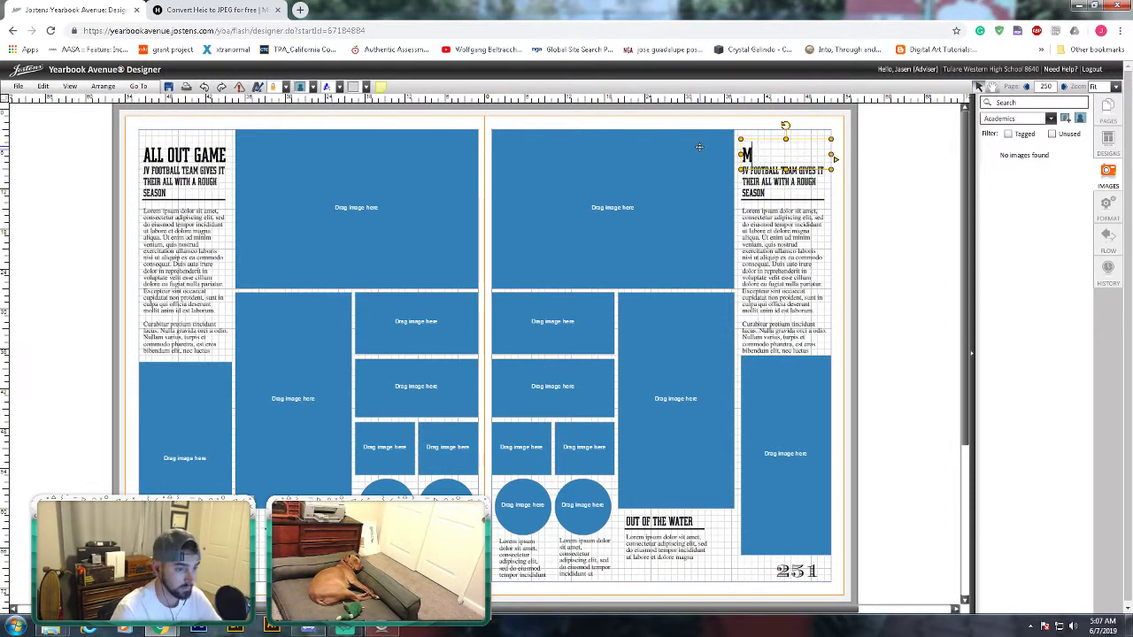
pyautogui.write('R.COSTA')
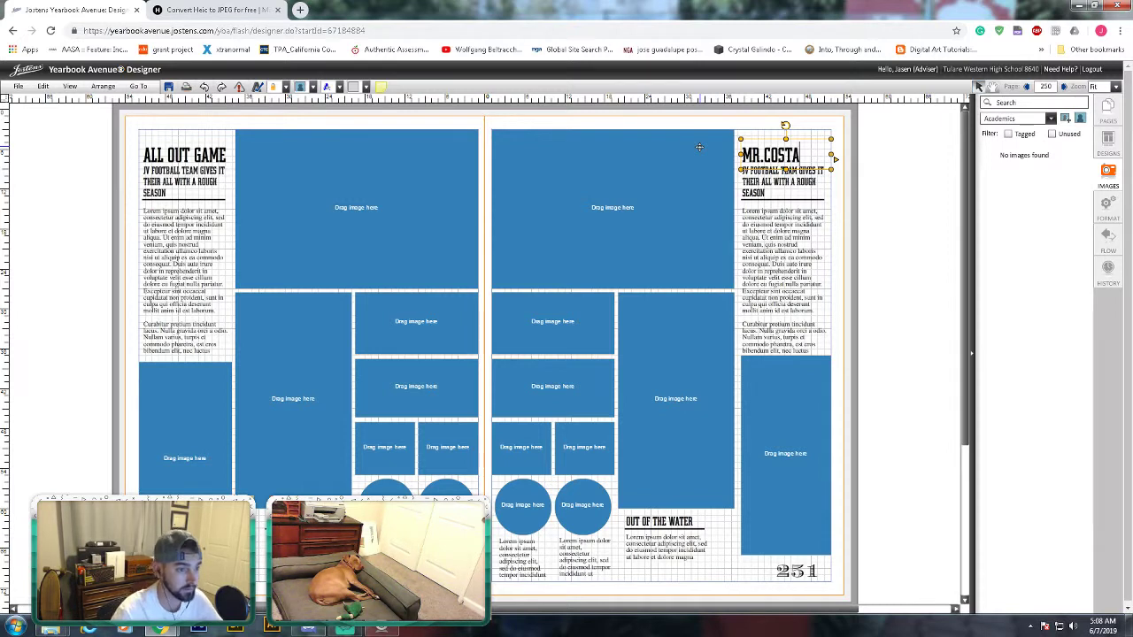
# - Save the spread with the finished MR.COSTA headline and return the side panel to Images
pyautogui.click(909, 187)
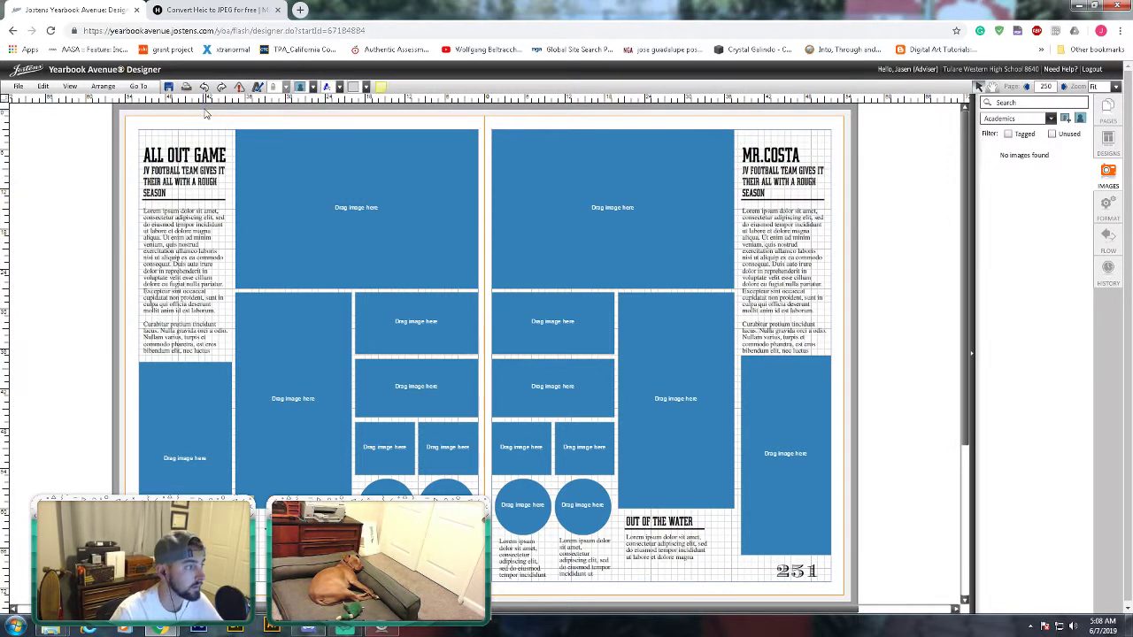
pyautogui.click(169, 87)
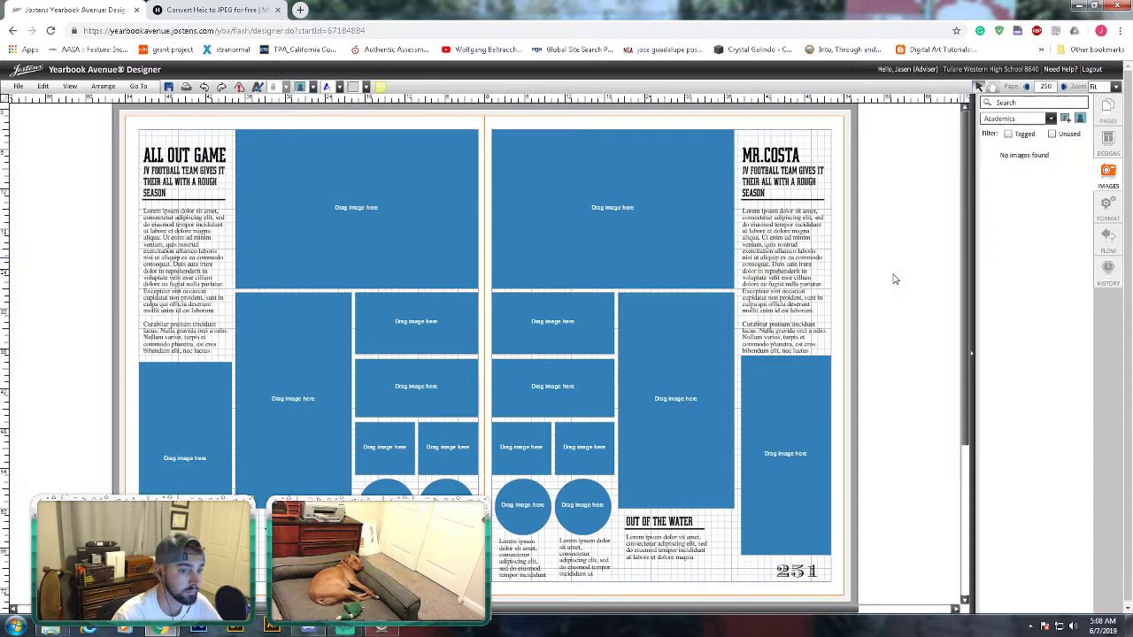
pyautogui.click(1049, 119)
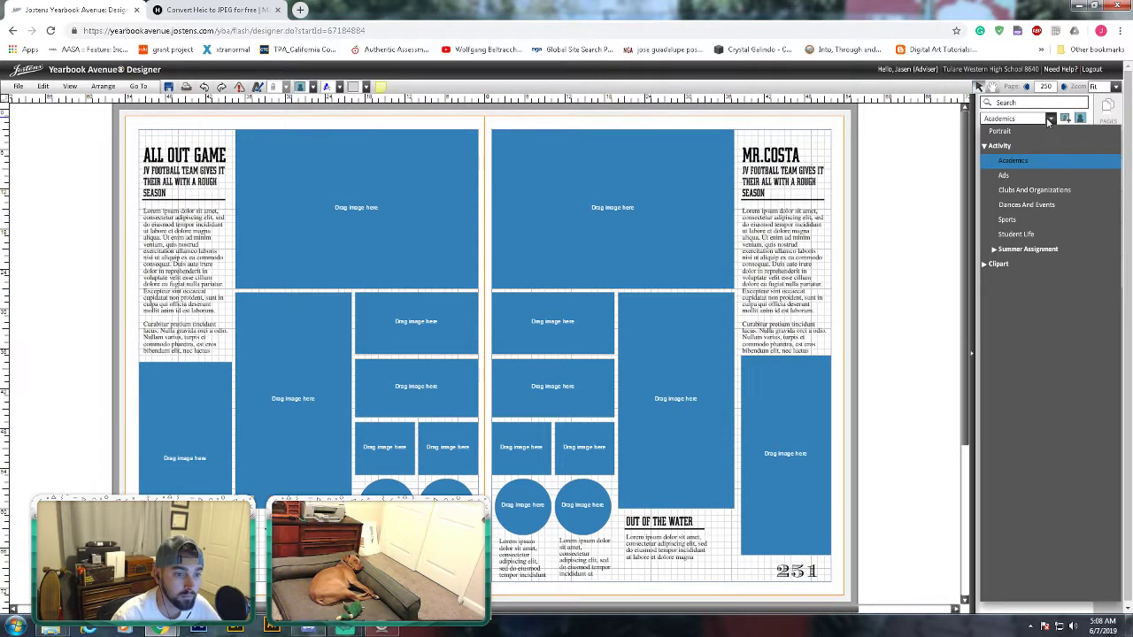
pyautogui.click(1049, 120)
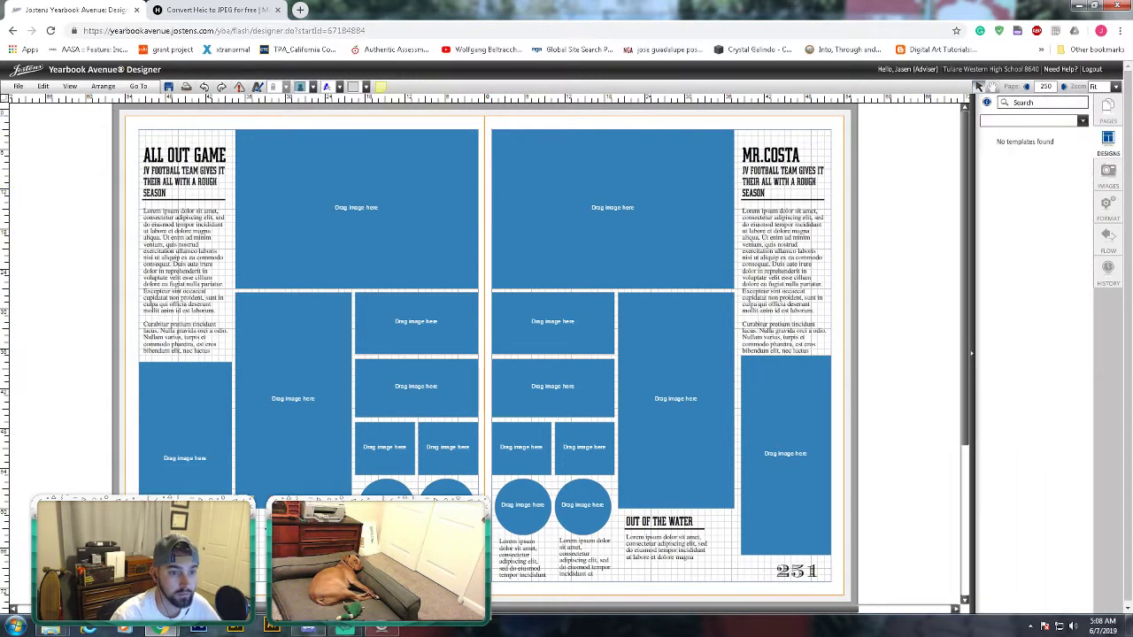
pyautogui.click(1107, 108)
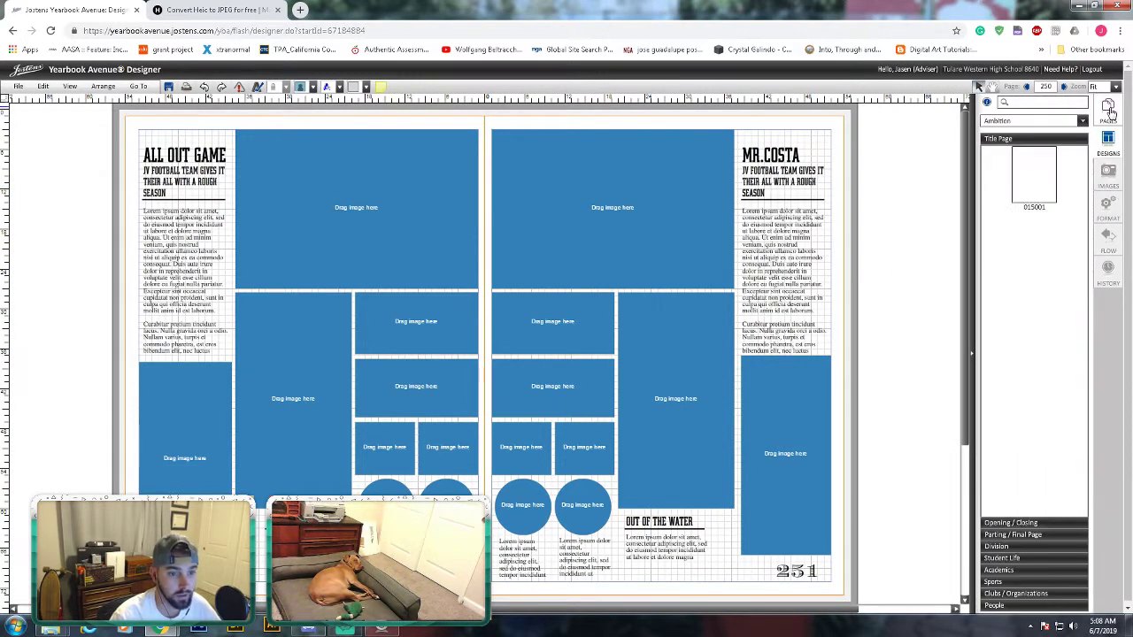
pyautogui.click(1117, 183)
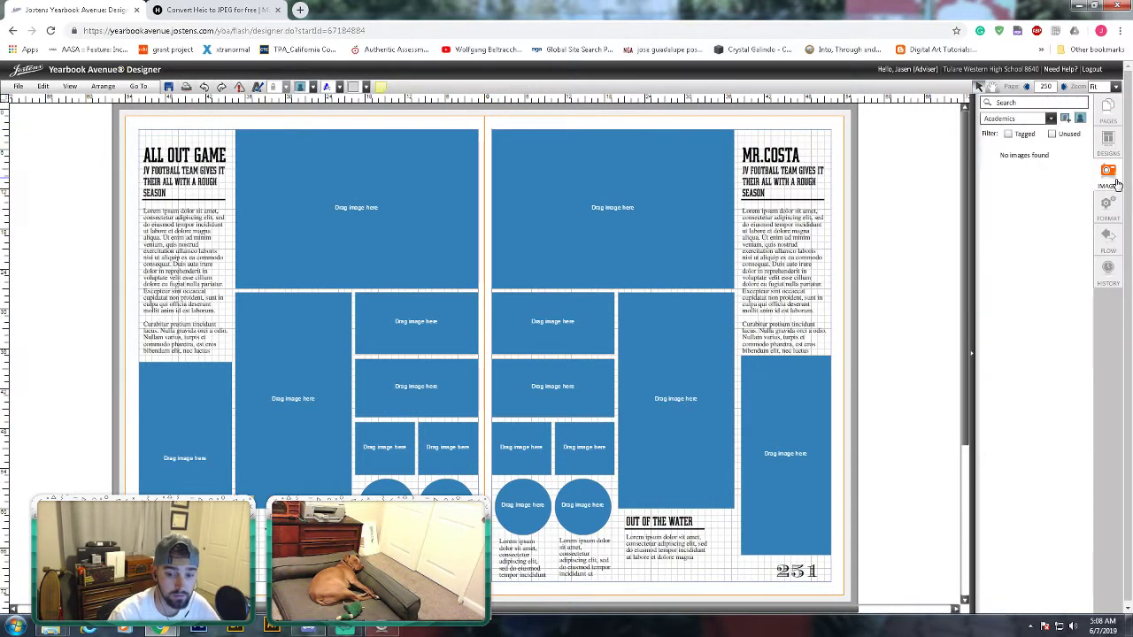
# - Show the Mr.Costa's Example album photos under the Summer Assignment category
pyautogui.click(1051, 120)
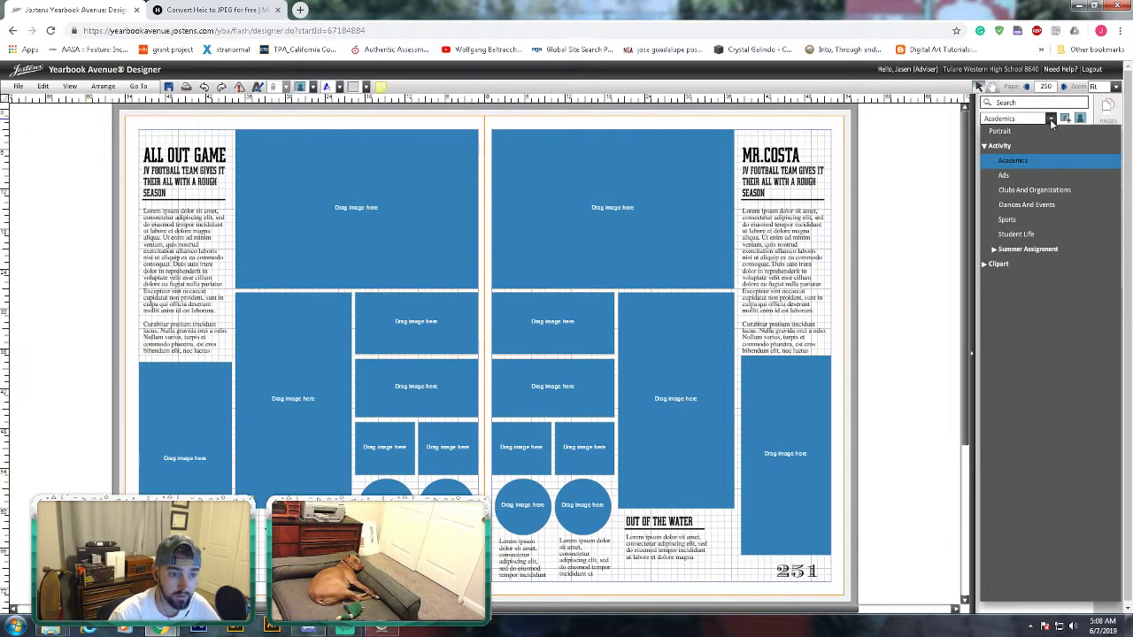
pyautogui.click(994, 250)
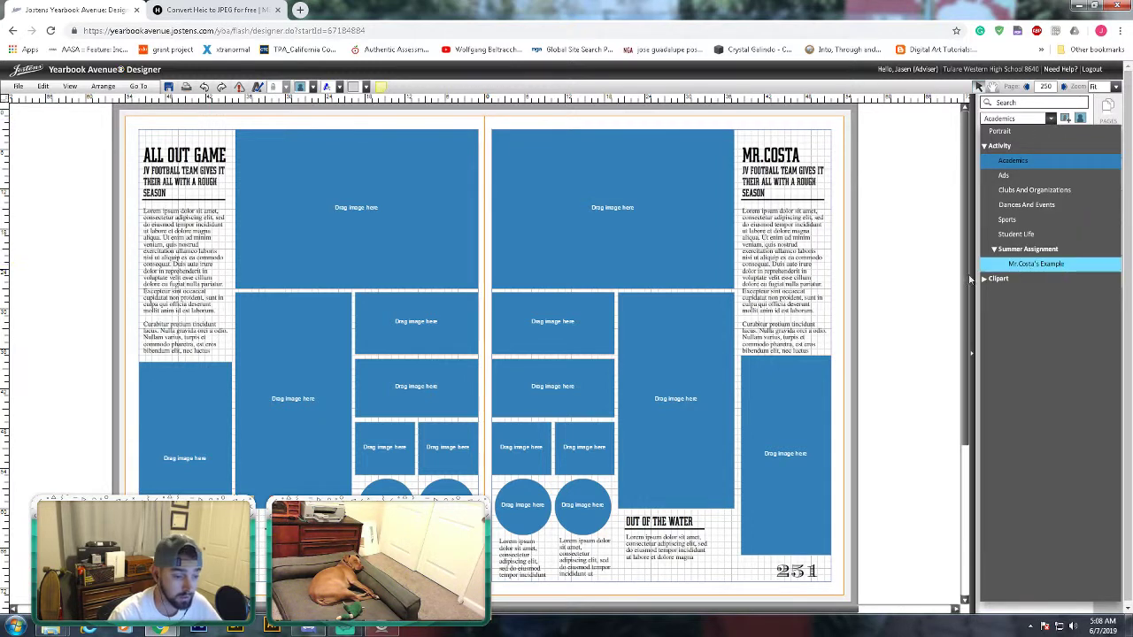
pyautogui.click(1062, 264)
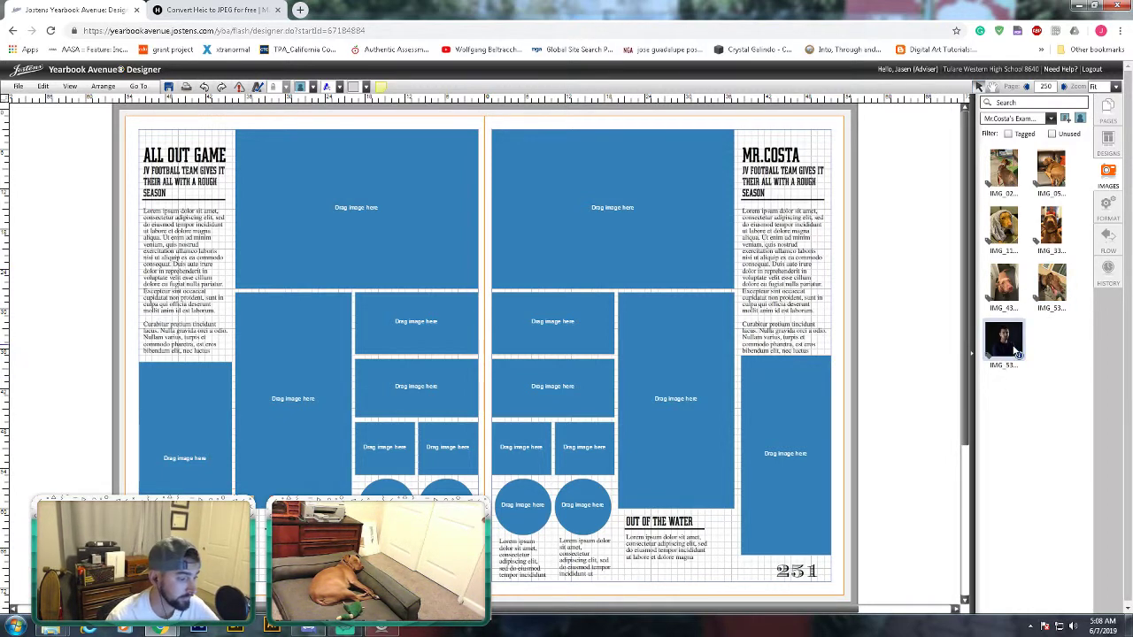
# - Drag the IMG_53 portrait into the small square frame in page 251's lower row
pyautogui.moveTo(1014, 348)
pyautogui.mouseDown()
pyautogui.moveTo(784, 448)
pyautogui.moveTo(672, 407)
pyautogui.moveTo(546, 431)
pyautogui.moveTo(527, 497)
pyautogui.moveTo(741, 410)
pyautogui.moveTo(708, 414)
pyautogui.moveTo(1009, 352)
pyautogui.mouseUp()
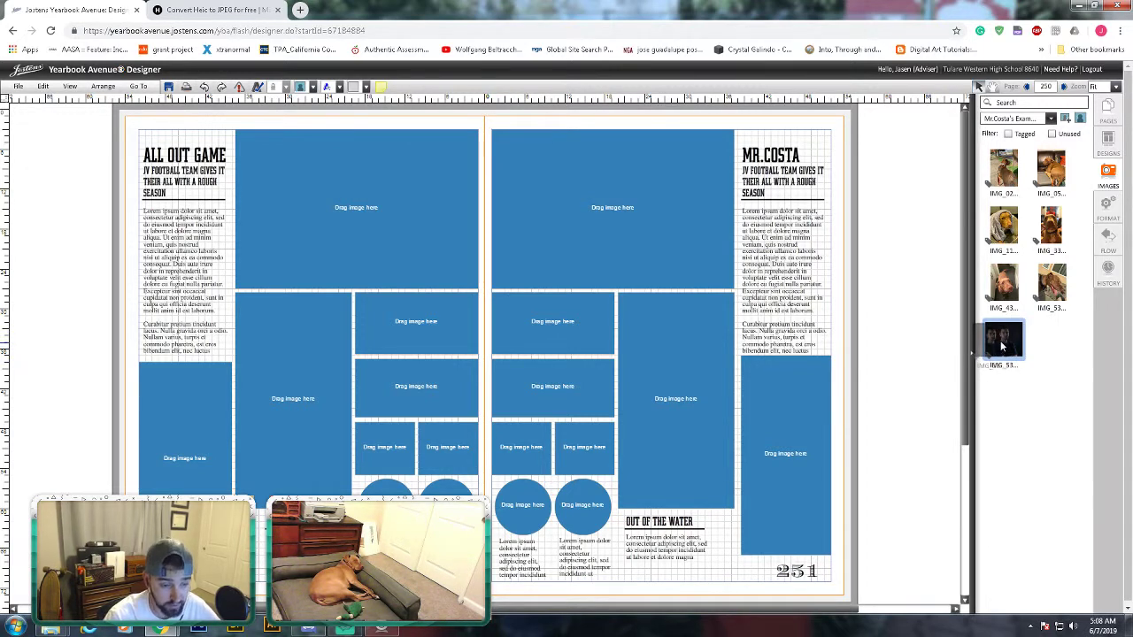
pyautogui.moveTo(1006, 341); pyautogui.dragTo(533, 447)
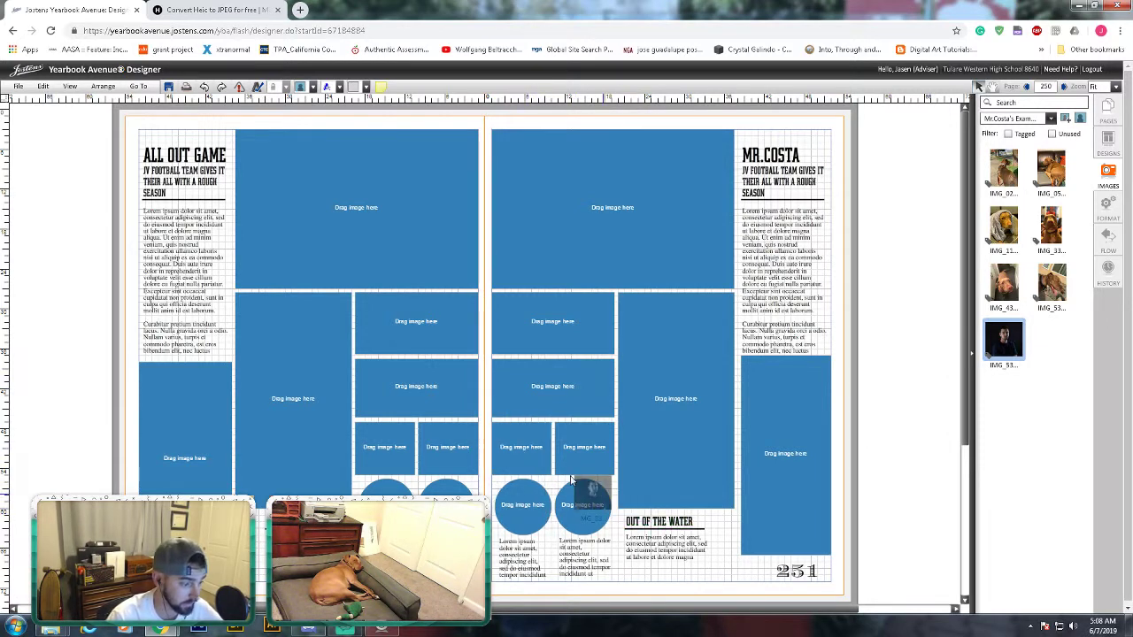
# - Fill the tall, top and middle frames with dog photos, shifting the couch photo higher
pyautogui.click(905, 457)
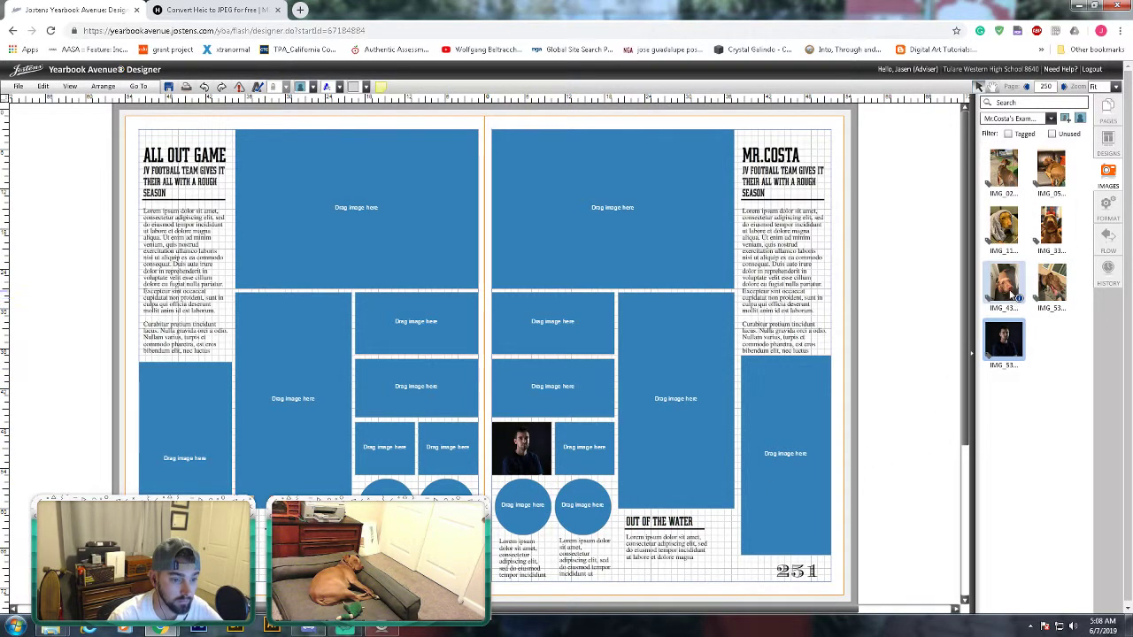
pyautogui.moveTo(1012, 295); pyautogui.dragTo(781, 474)
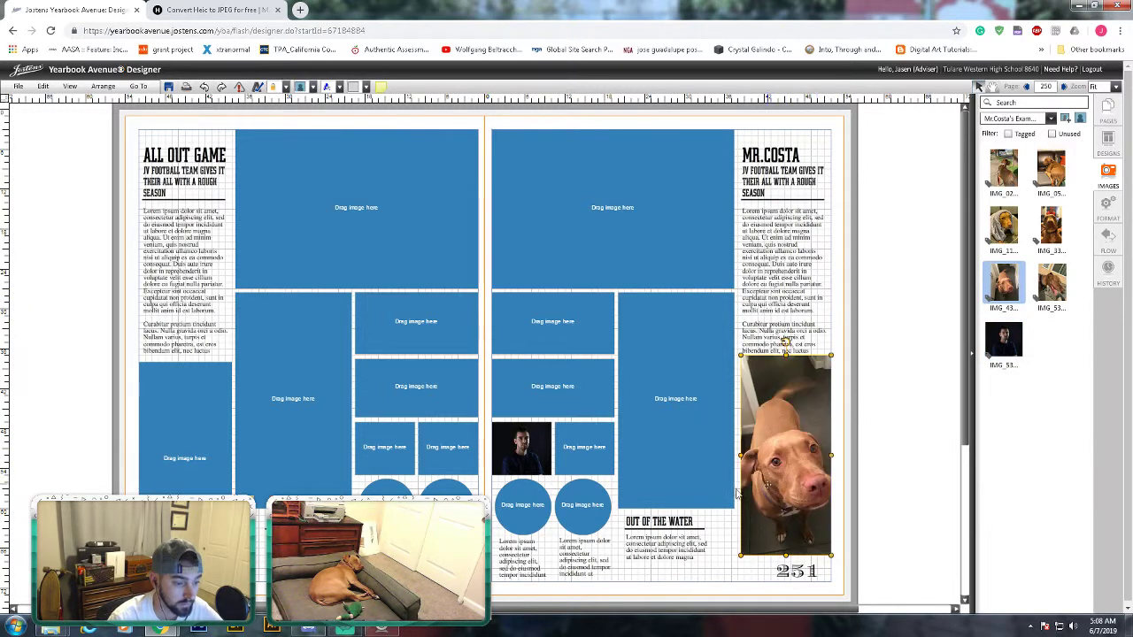
pyautogui.moveTo(1052, 281); pyautogui.dragTo(609, 244)
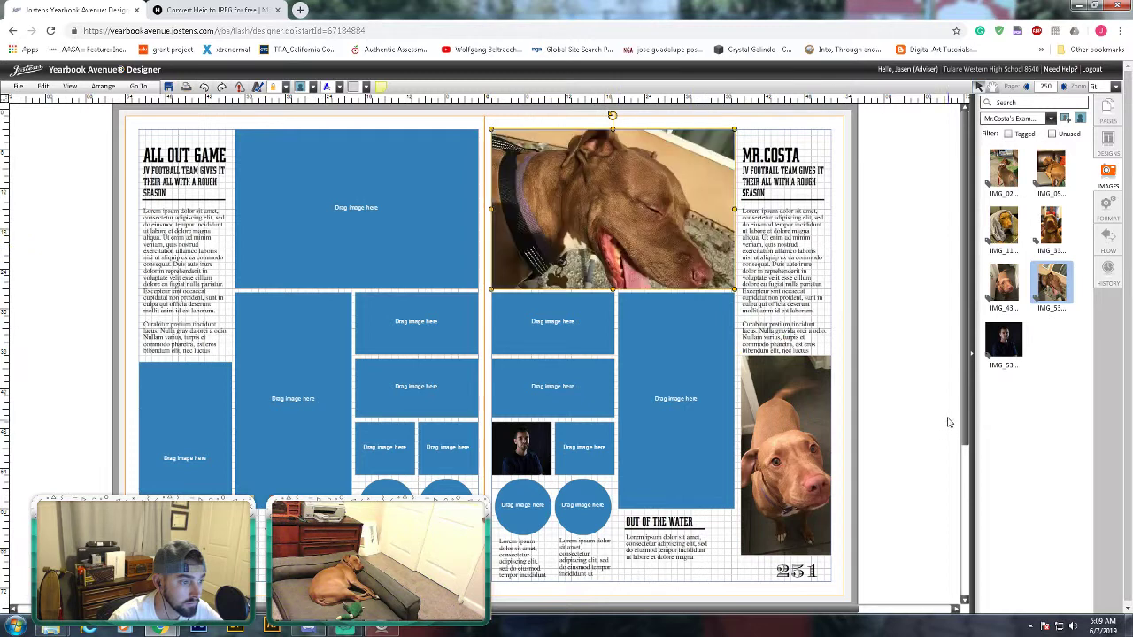
pyautogui.moveTo(1050, 171); pyautogui.dragTo(700, 381)
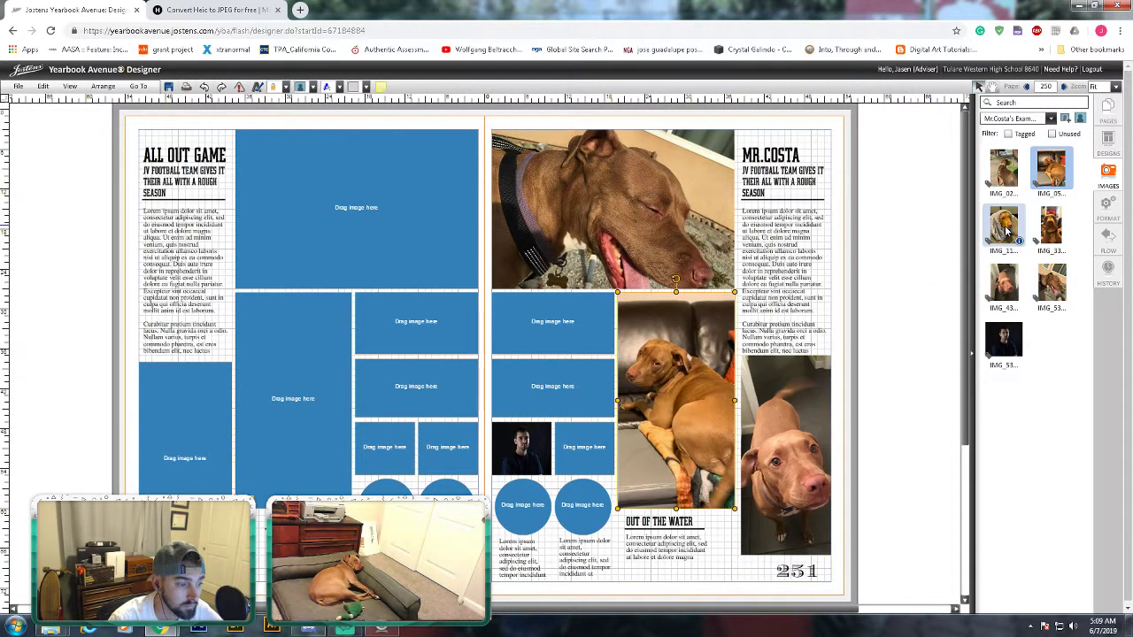
pyautogui.doubleClick(706, 412)
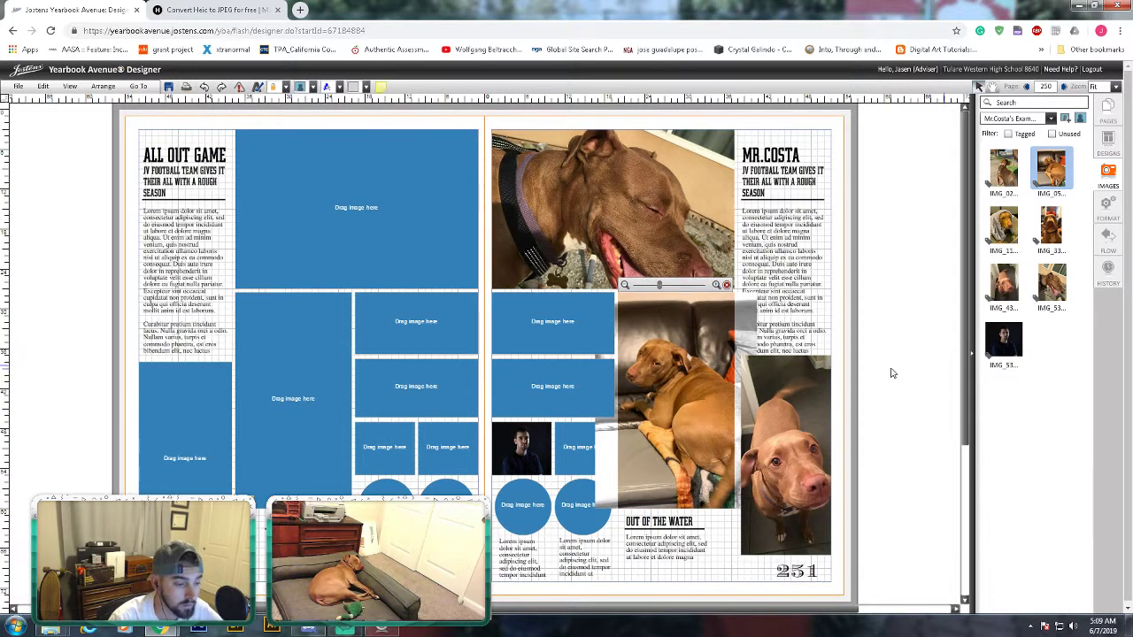
pyautogui.moveTo(675, 378)
pyautogui.mouseDown()
pyautogui.moveTo(688, 379)
pyautogui.moveTo(675, 363)
pyautogui.mouseUp()
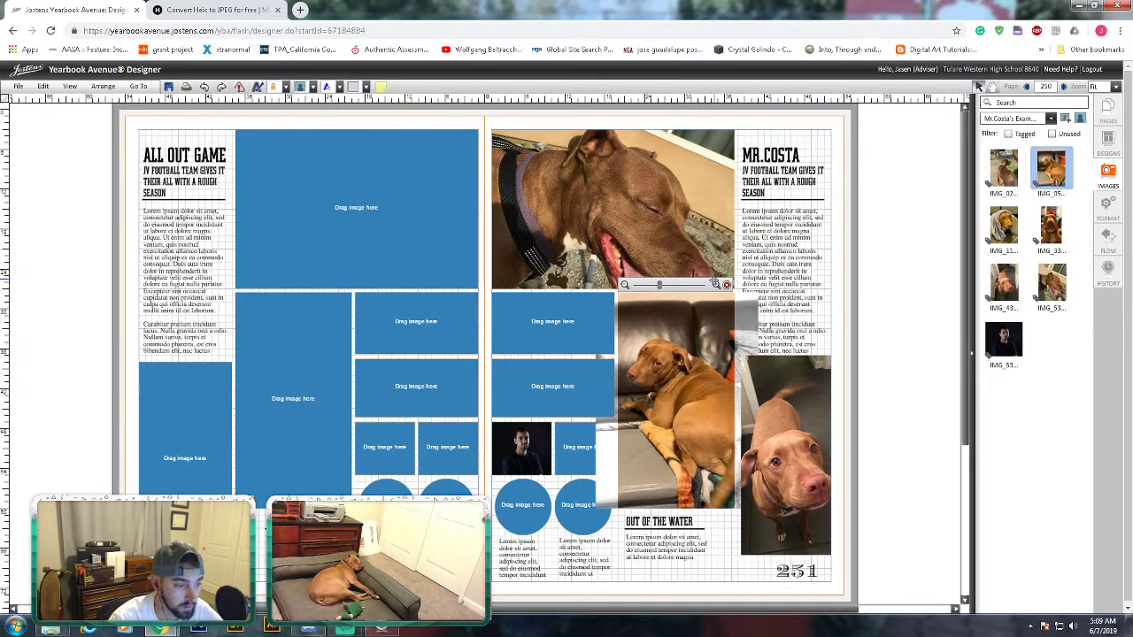
# - Swap the standing-dog photo into the middle and top frames and reposition it in the top frame
pyautogui.click(690, 202)
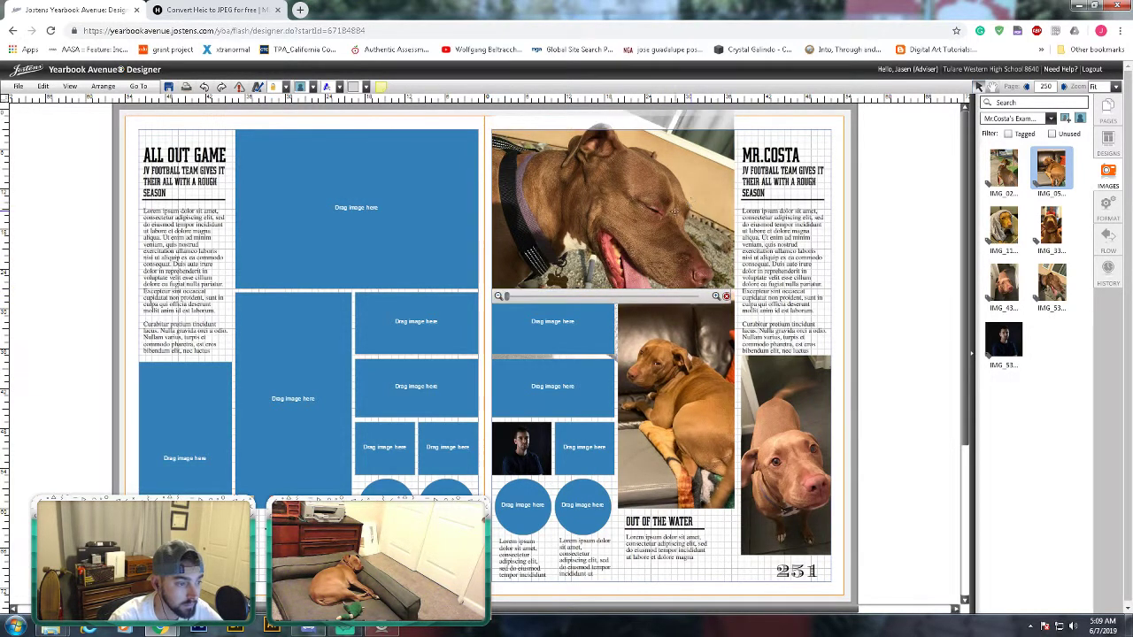
pyautogui.moveTo(674, 211); pyautogui.dragTo(683, 227)
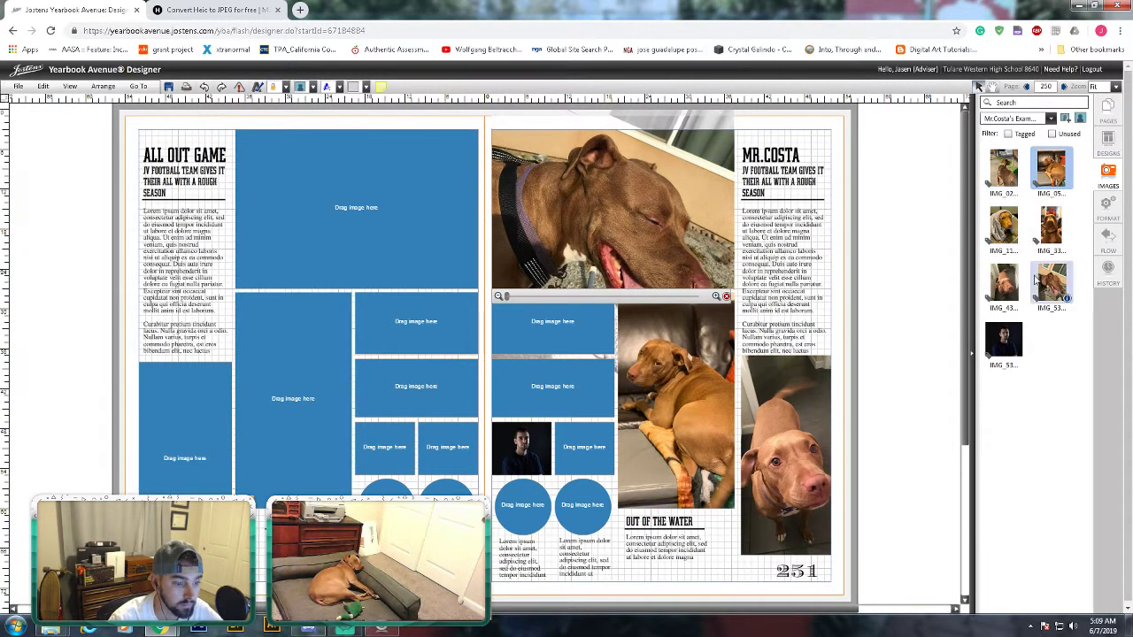
pyautogui.moveTo(1003, 168); pyautogui.dragTo(675, 386)
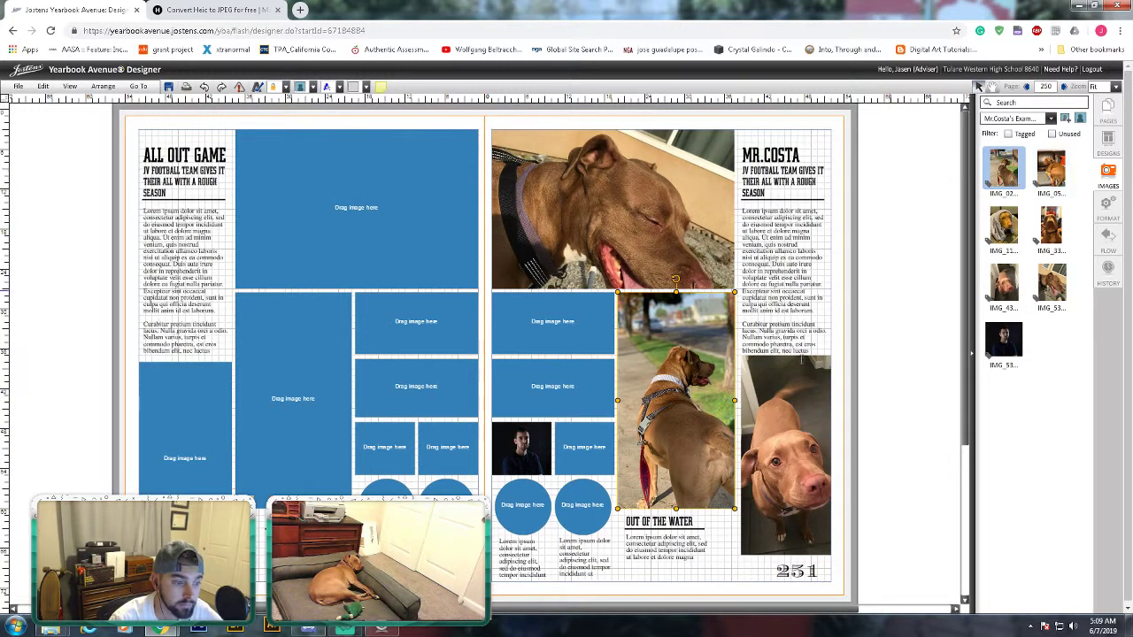
pyautogui.moveTo(1003, 168); pyautogui.dragTo(620, 203)
pyautogui.doubleClick(608, 230)
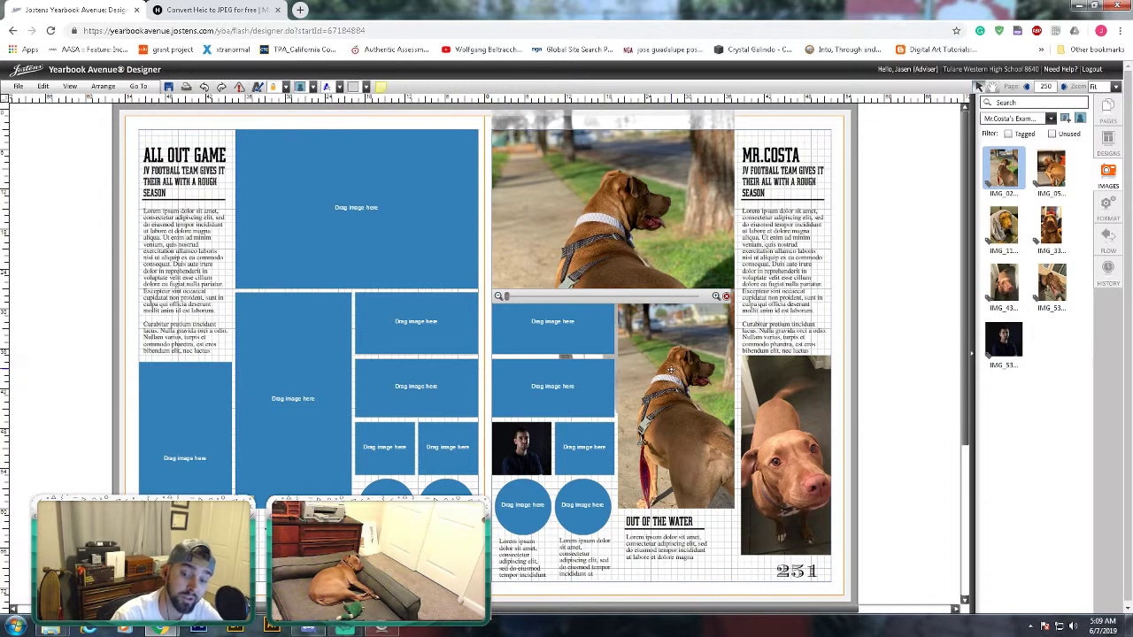
# - Replace the photo in the tall middle frame with another dog photo
pyautogui.click(699, 379)
pyautogui.moveTo(699, 379); pyautogui.dragTo(781, 420)
pyautogui.moveTo(1047, 236); pyautogui.dragTo(656, 374)
# - Put the sleeping-dog photo in the small upper frame and a dog face photo below, cropped upward
pyautogui.moveTo(1052, 281); pyautogui.dragTo(584, 324)
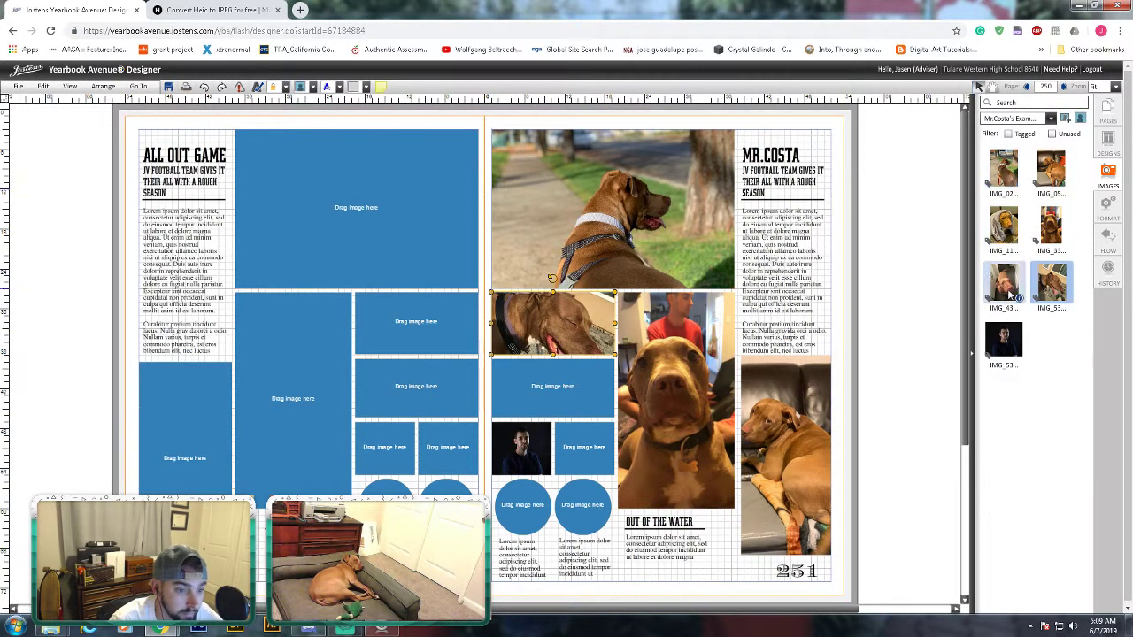
pyautogui.moveTo(1009, 296); pyautogui.dragTo(571, 390)
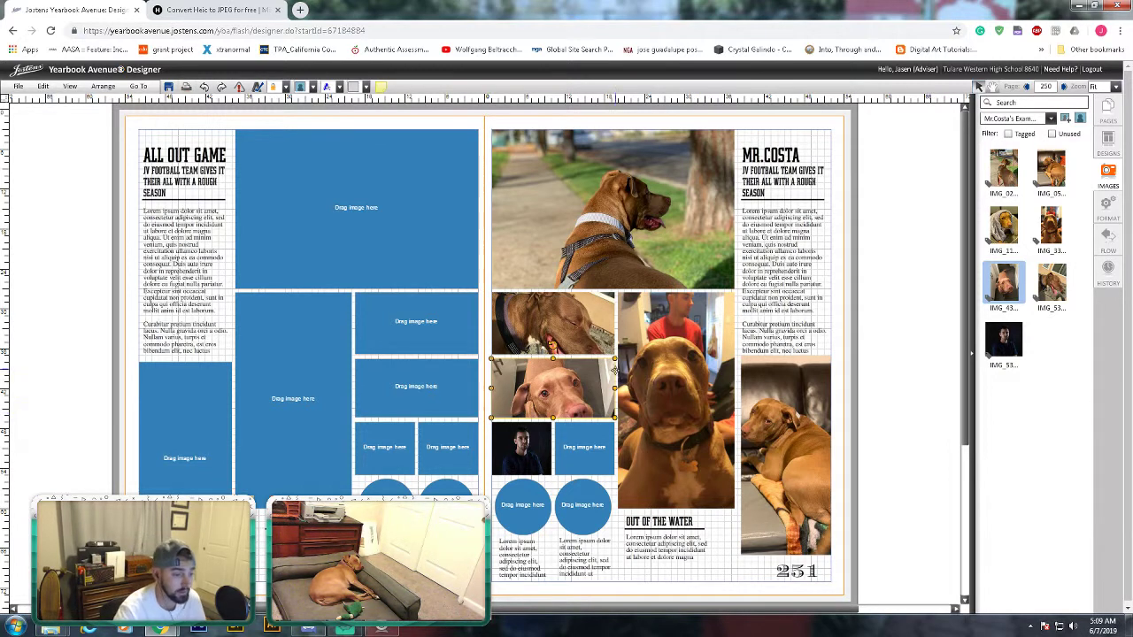
pyautogui.doubleClick(564, 383)
pyautogui.moveTo(564, 384); pyautogui.dragTo(564, 370)
pyautogui.click(894, 359)
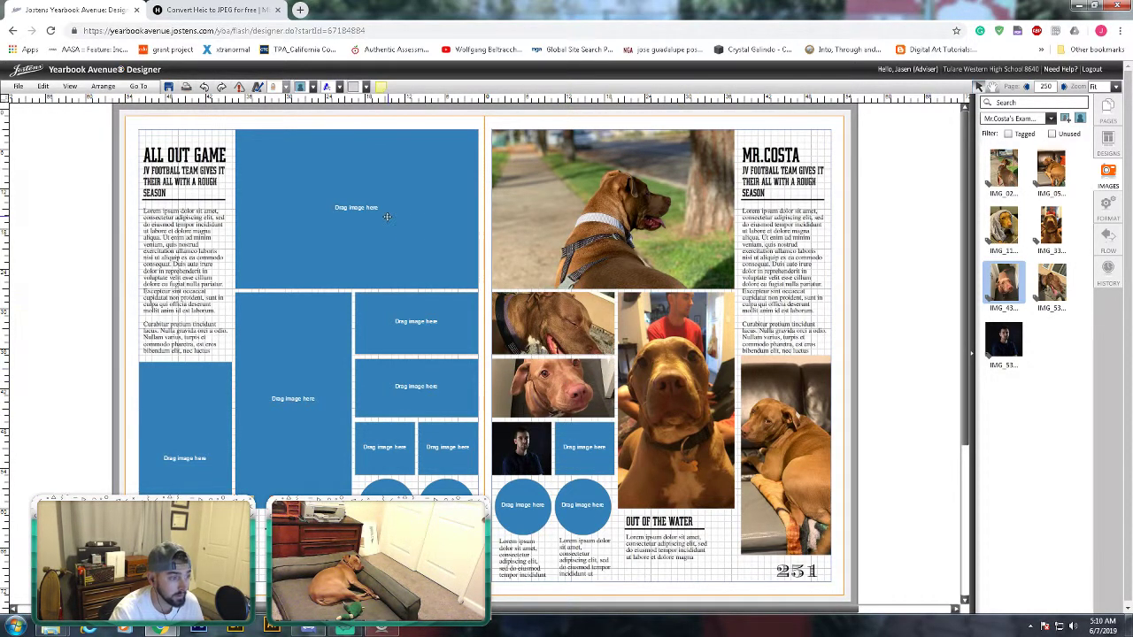
pyautogui.click(387, 215)
pyautogui.moveTo(386, 215); pyautogui.dragTo(373, 242)
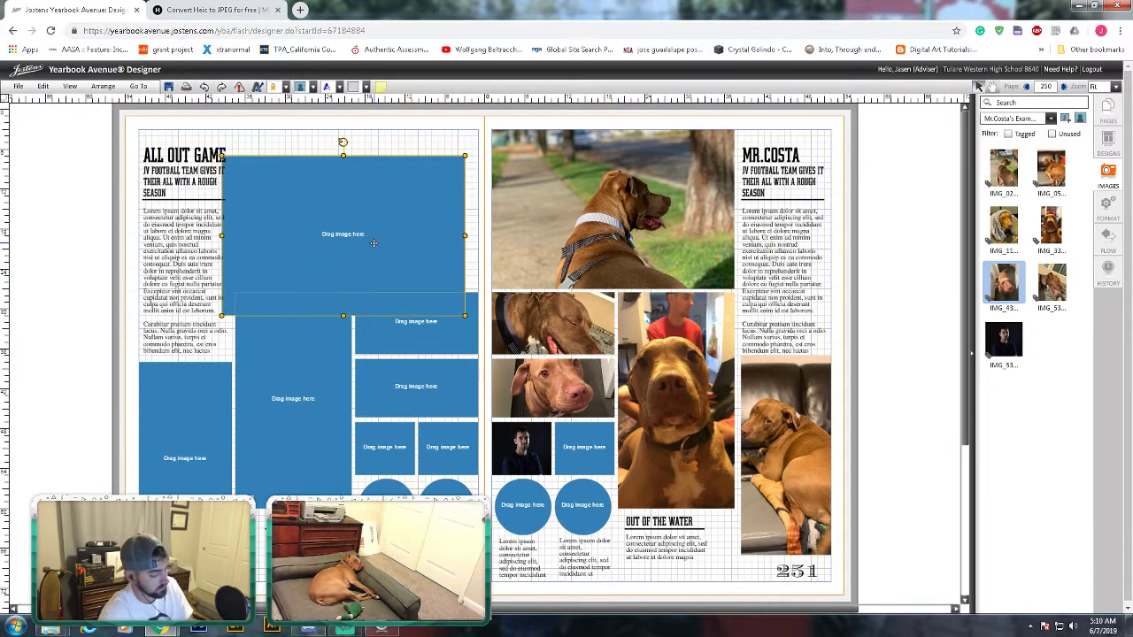
pyautogui.hotkey('ctrl', 'a')
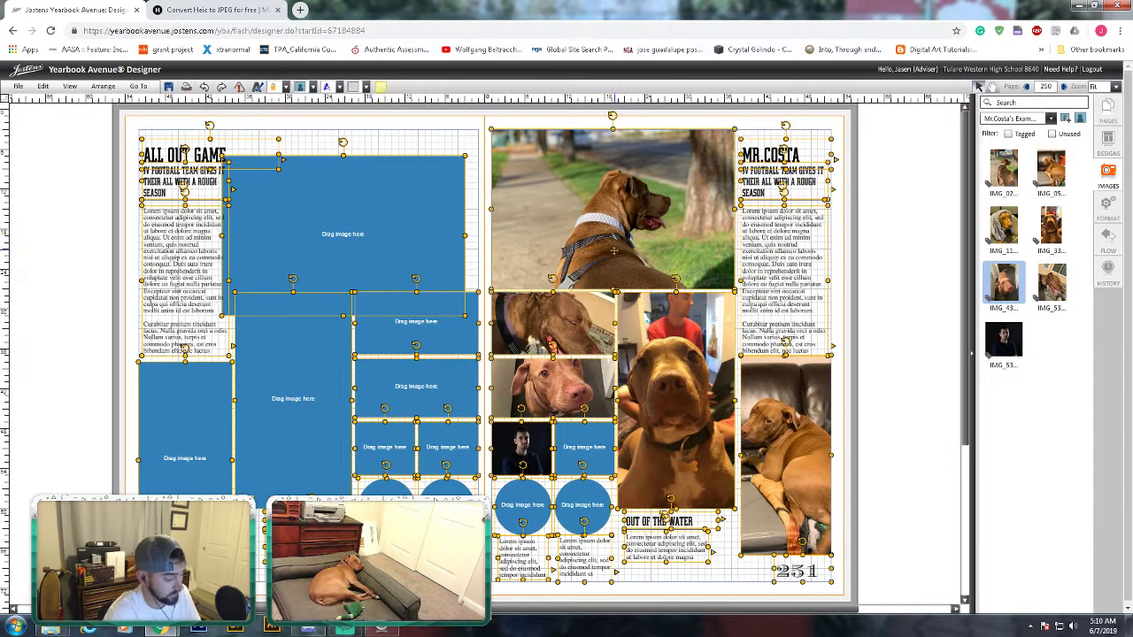
pyautogui.click(885, 260)
pyautogui.hotkey('ctrl', 'z')
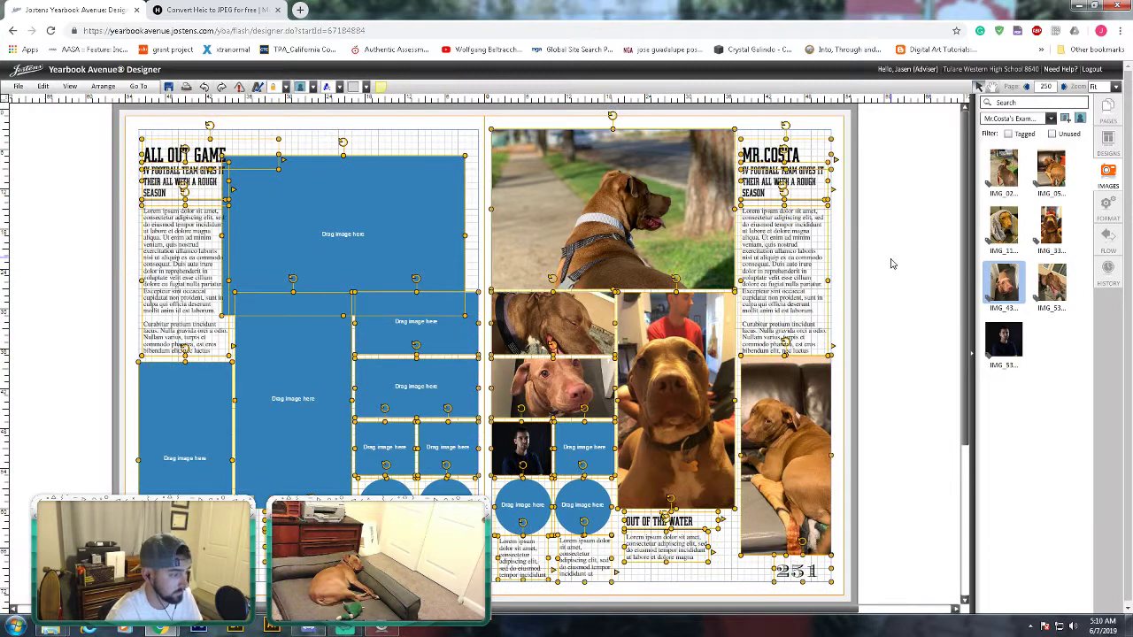
pyautogui.hotkey('ctrl', 'z')
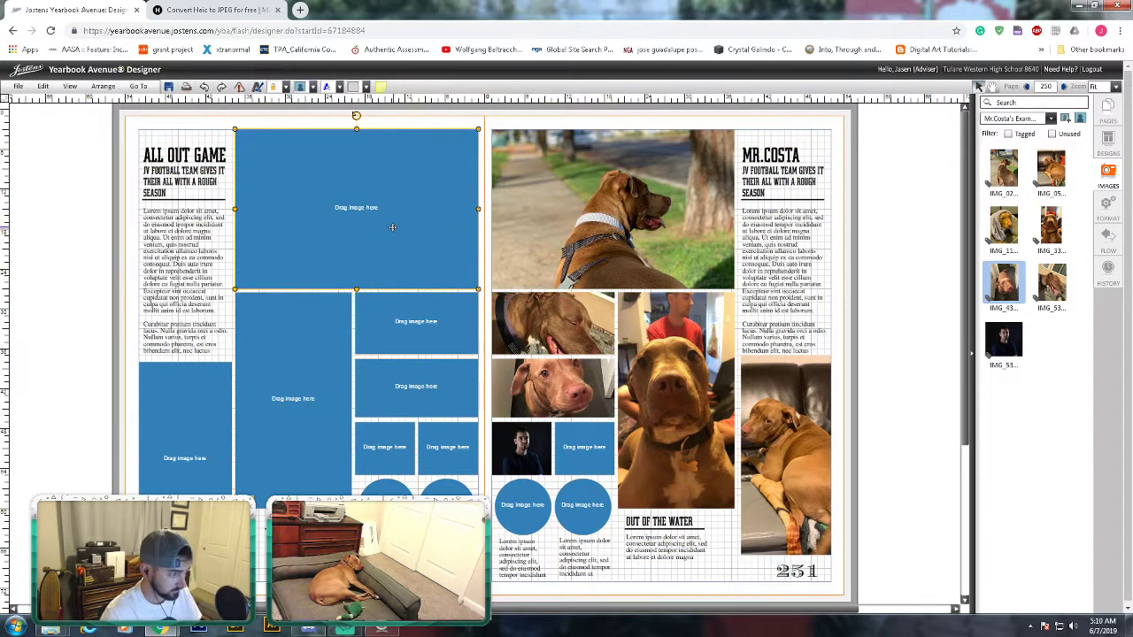
pyautogui.hotkey('ctrl', 'a')
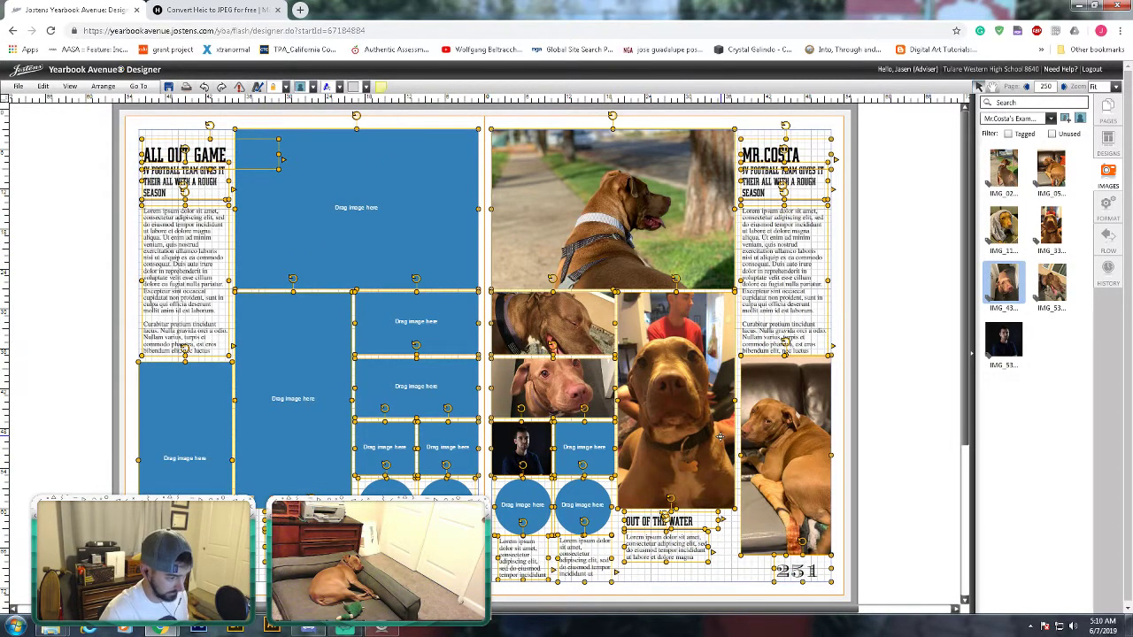
pyautogui.click(313, 86)
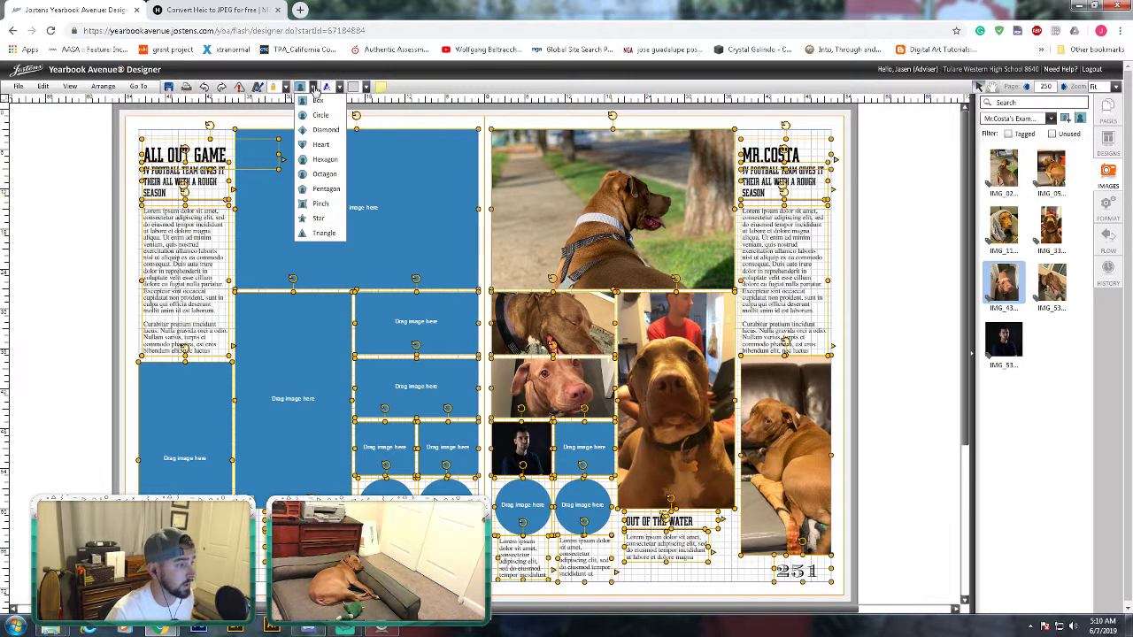
pyautogui.click(288, 89)
pyautogui.click(301, 115)
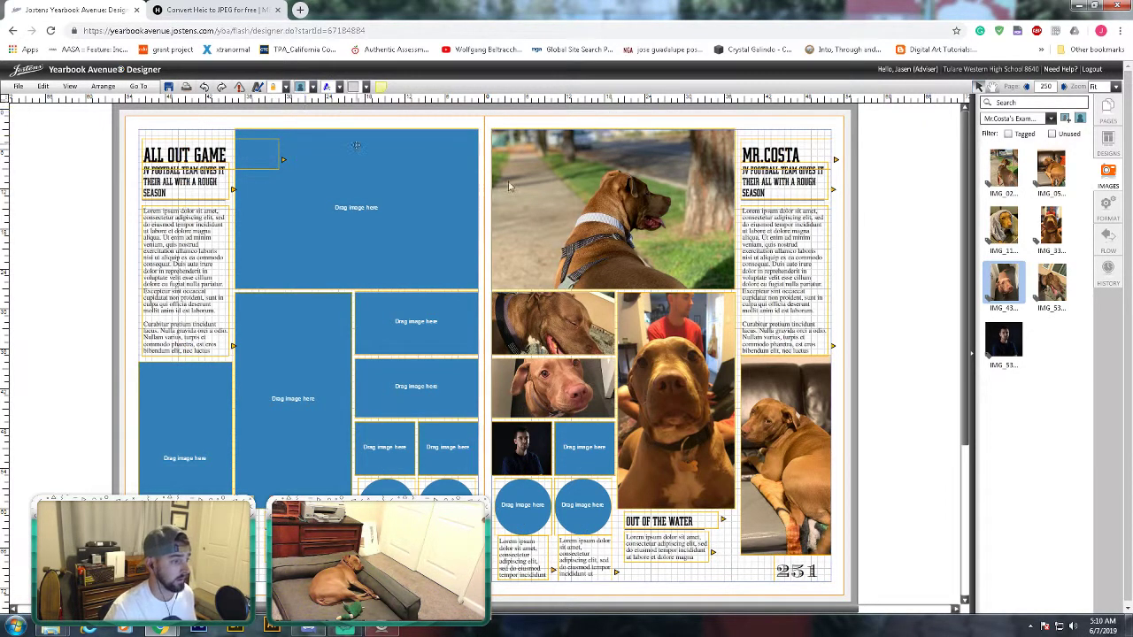
pyautogui.click(882, 322)
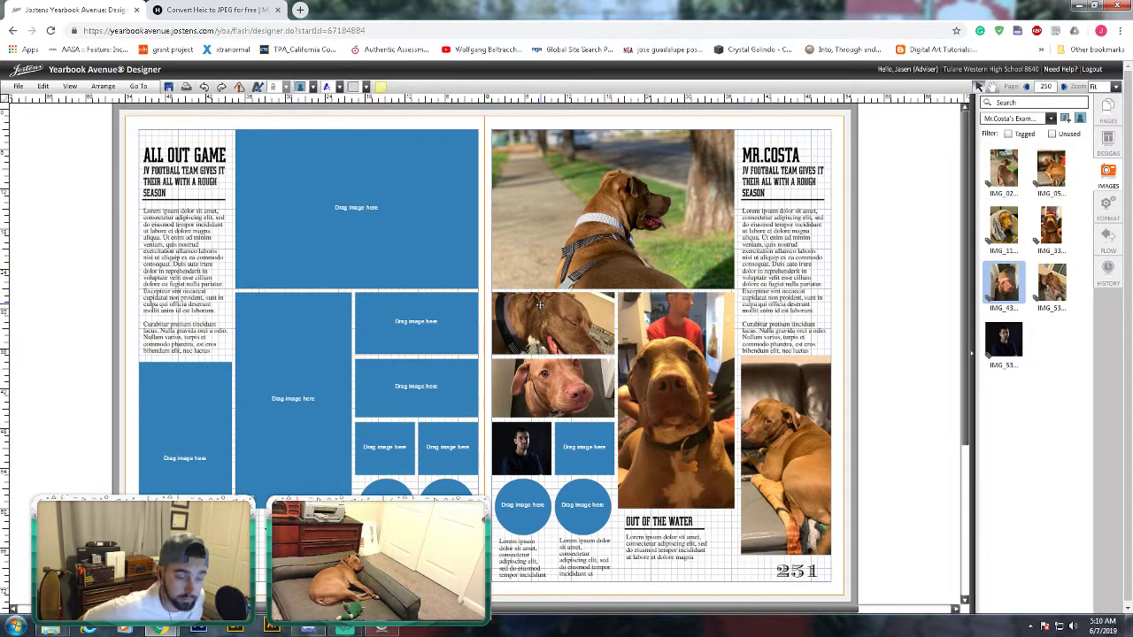
# - Place the IMG_53 portrait in the left circle frame and delete it from both square frames
pyautogui.moveTo(1003, 339); pyautogui.dragTo(567, 443)
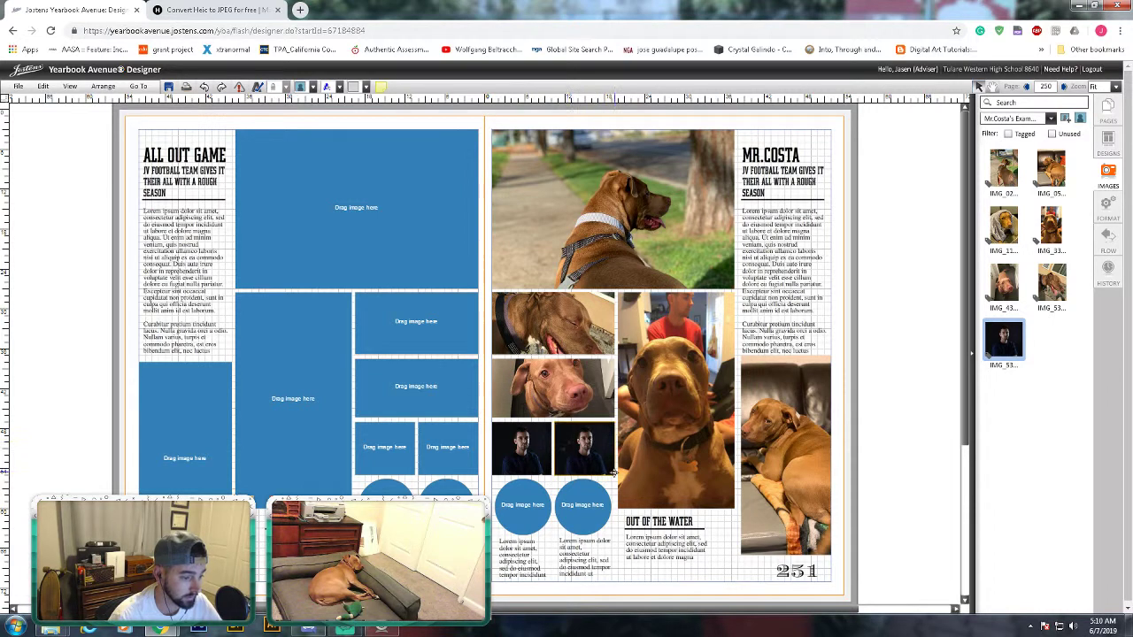
pyautogui.moveTo(1009, 340); pyautogui.dragTo(533, 520)
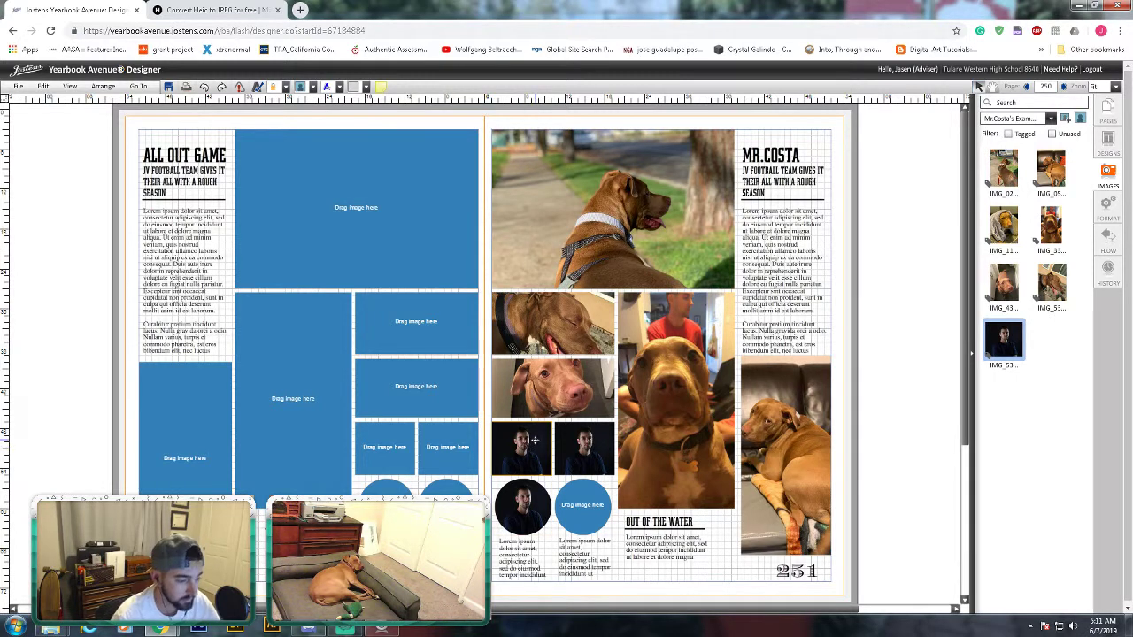
pyautogui.press('Delete')
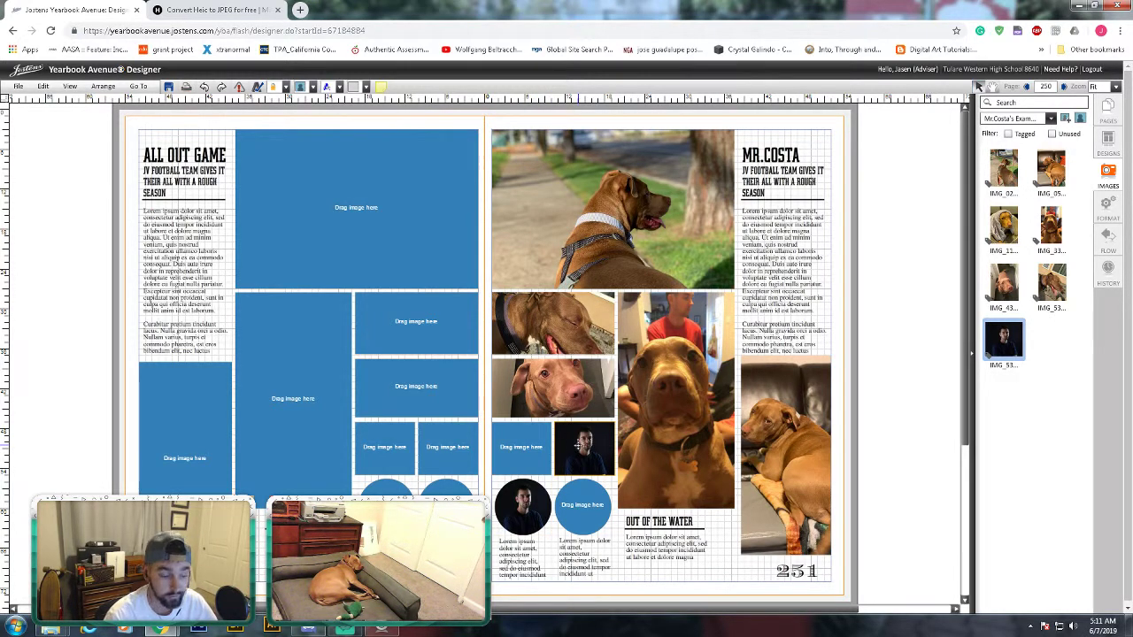
pyautogui.press('Delete')
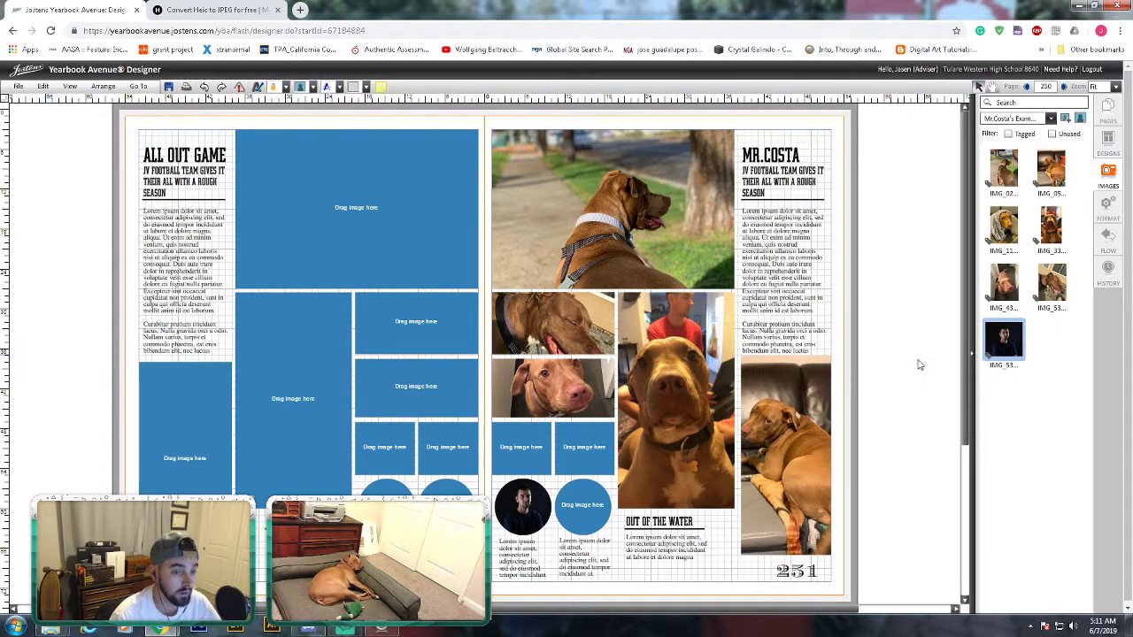